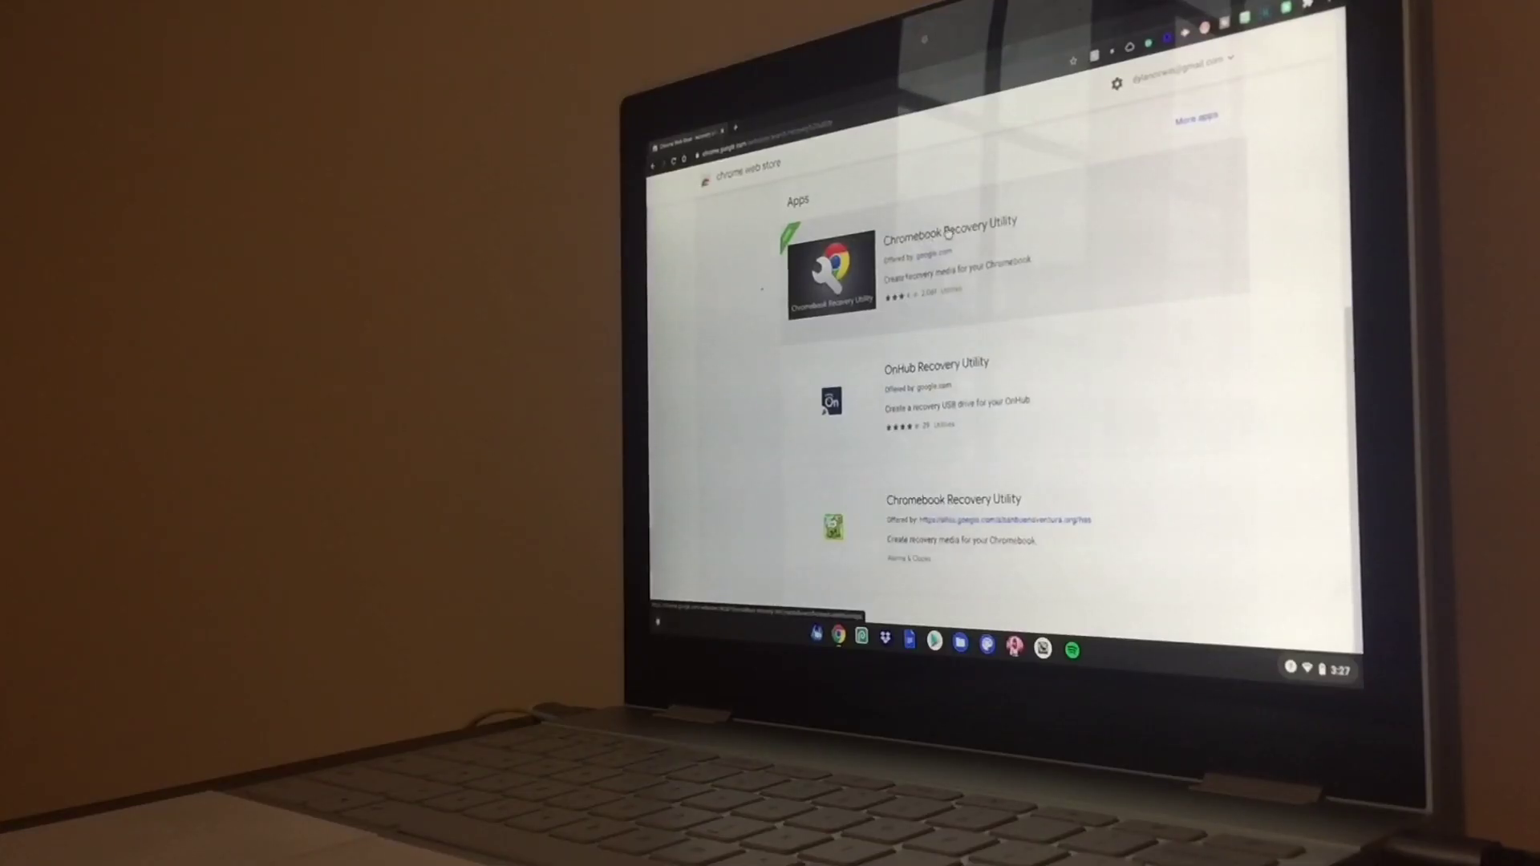
- Launch Chromebook Recovery Utility from its Web Store page and try its Use local image option
{"action": "left_click", "coordinate": [973, 241]}
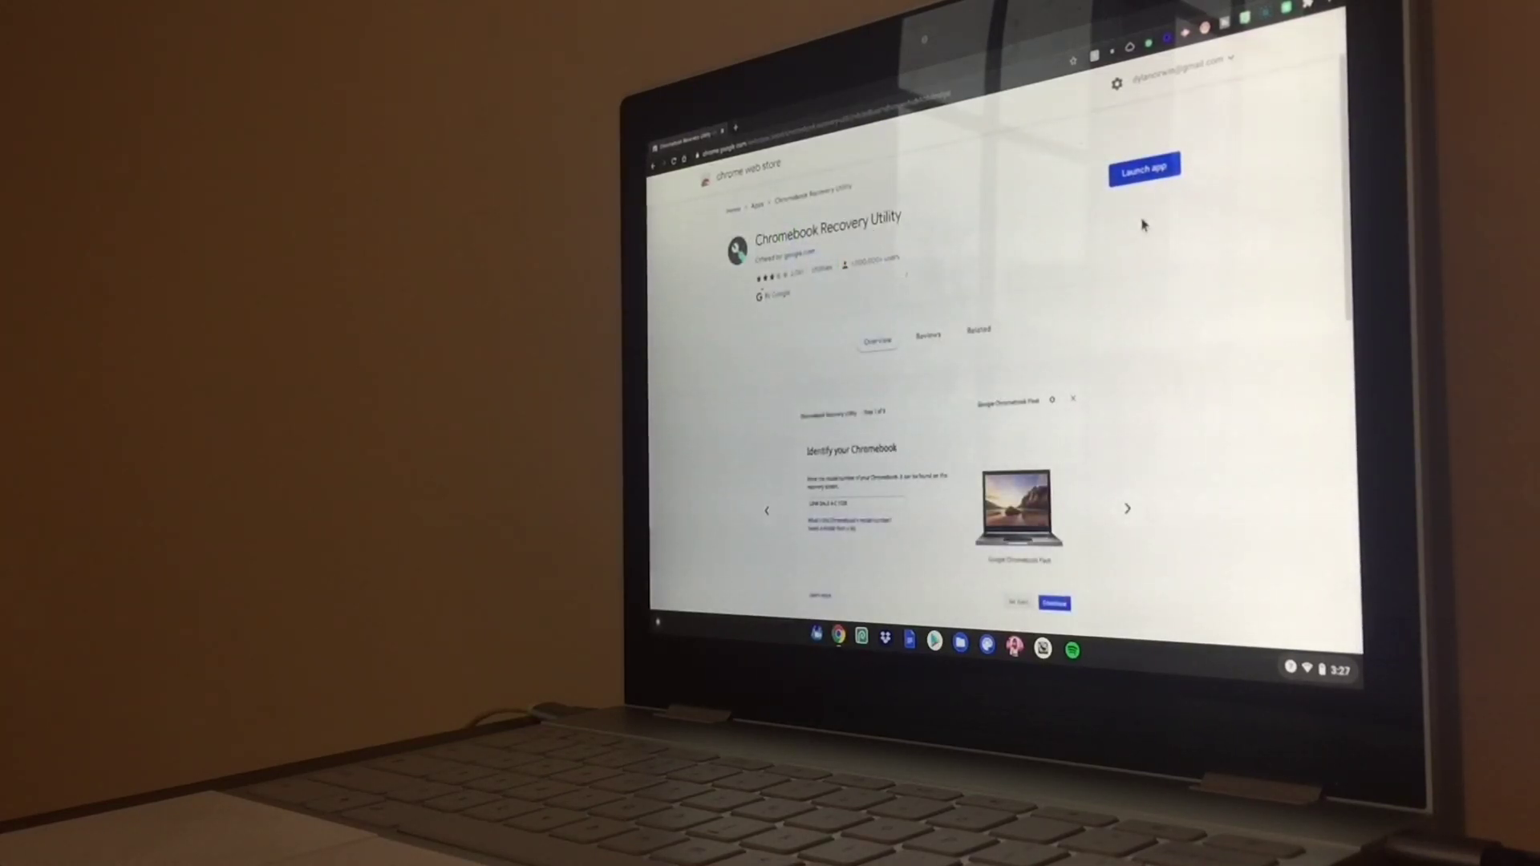
{"action": "left_click", "coordinate": [1157, 170]}
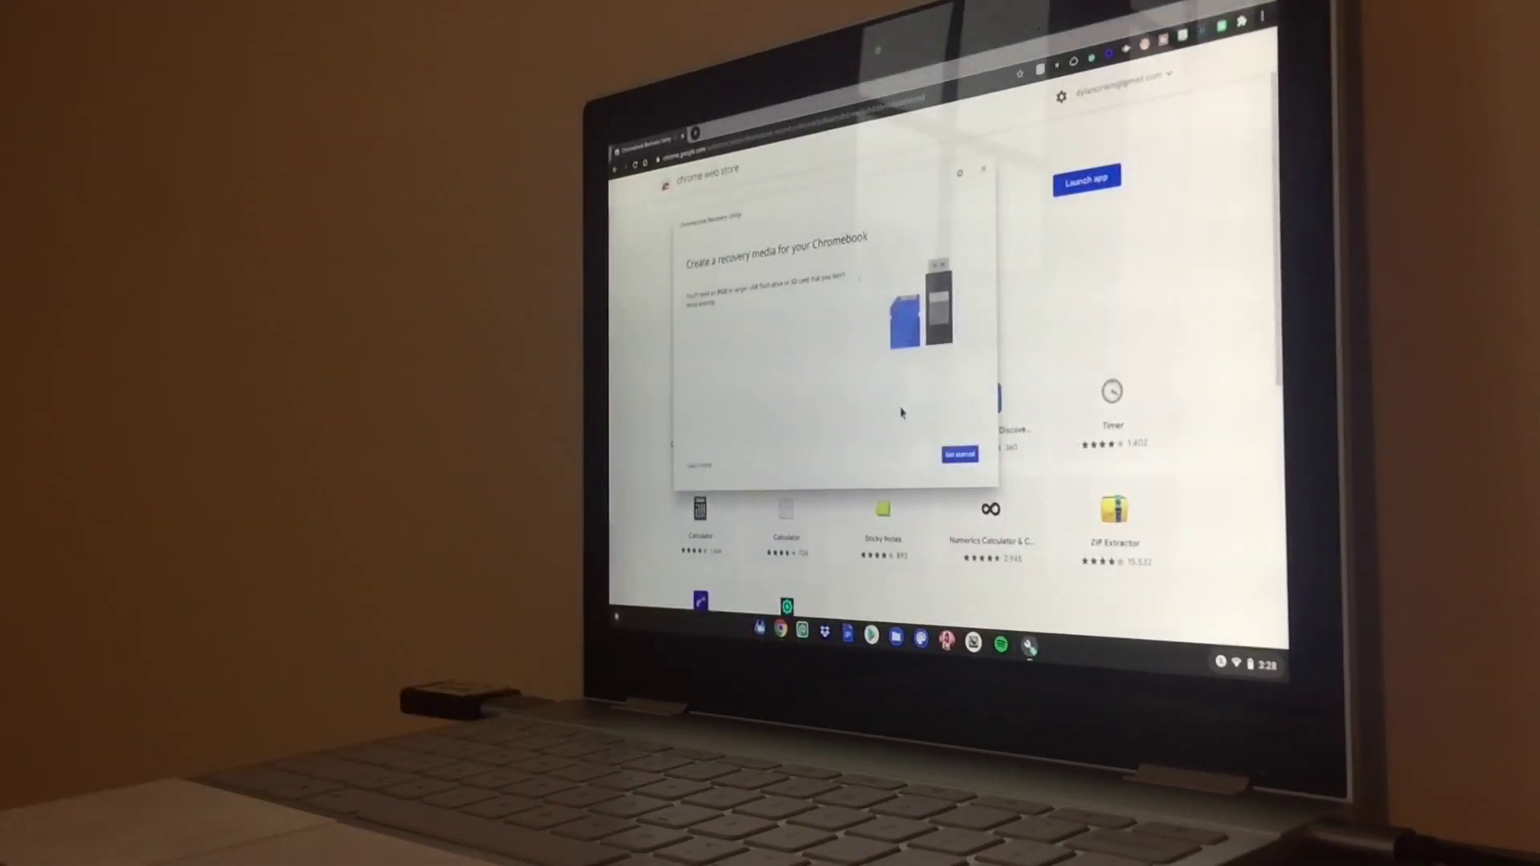
{"action": "left_click", "coordinate": [956, 177]}
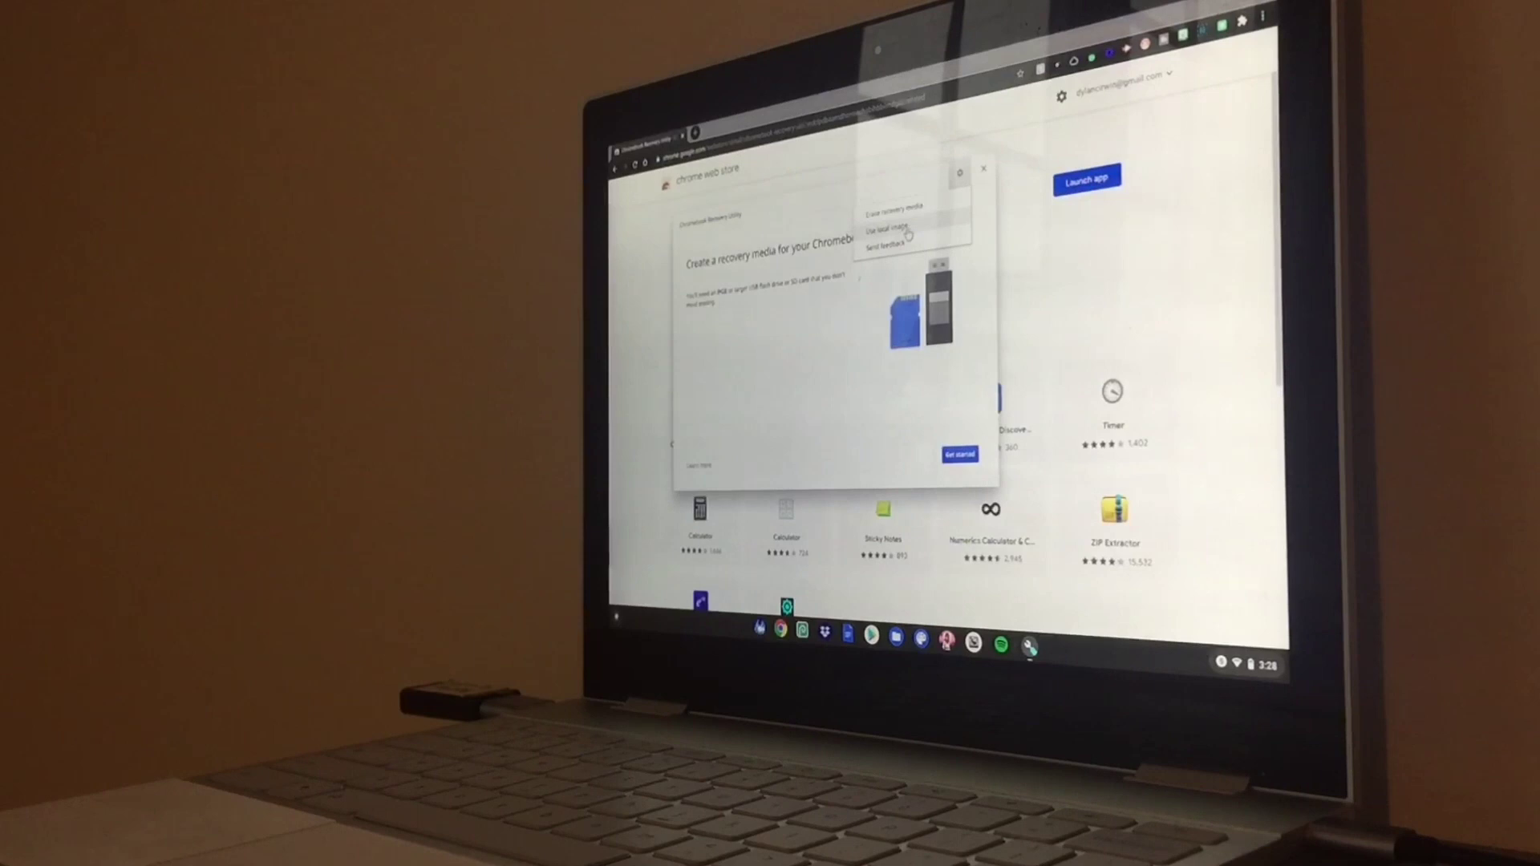
{"action": "left_click", "coordinate": [906, 231]}
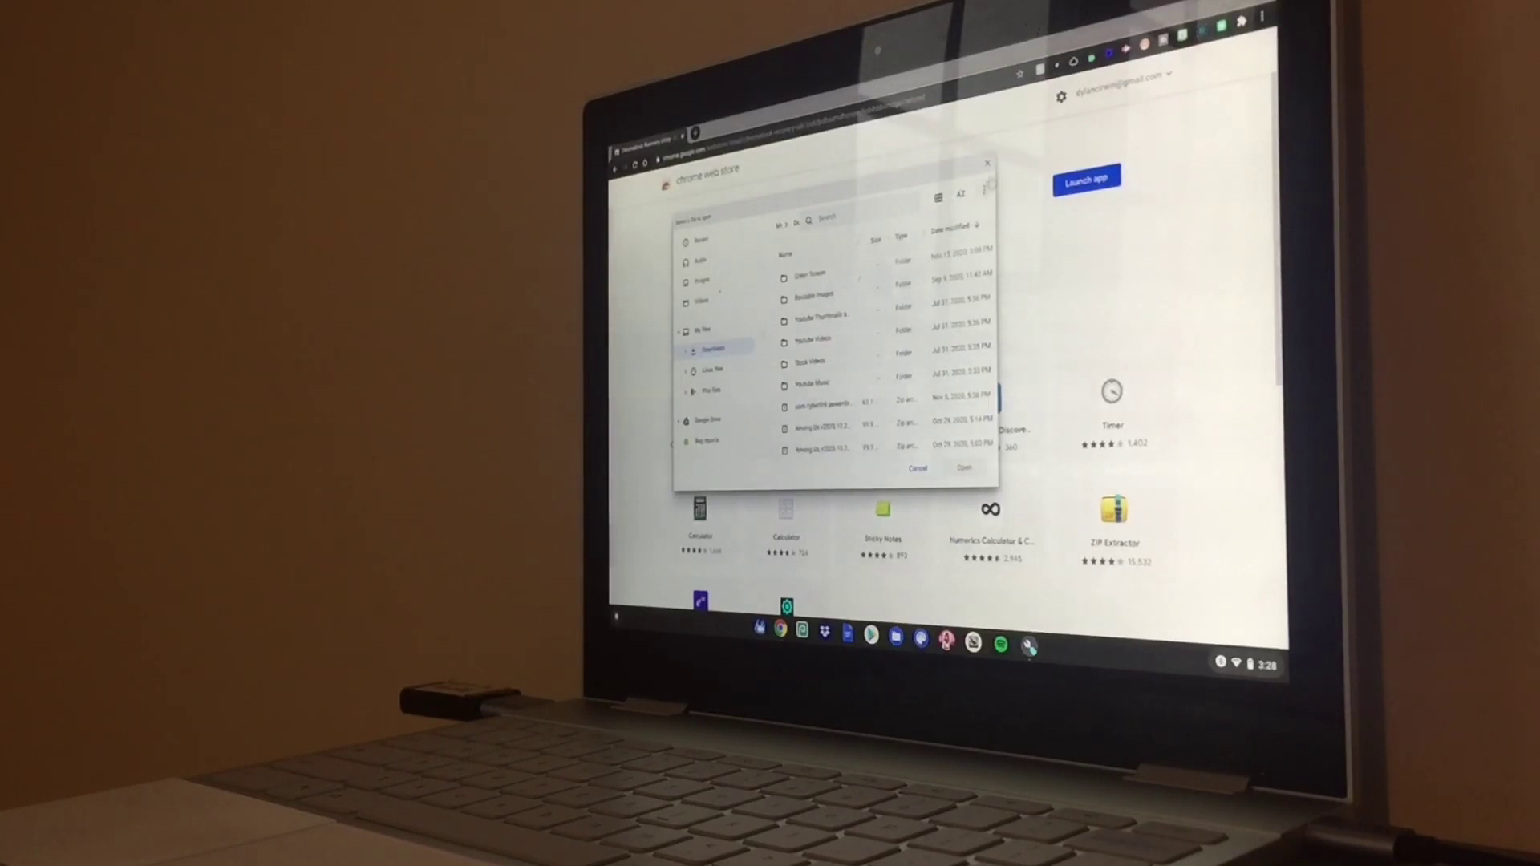
{"action": "key", "text": "Escape"}
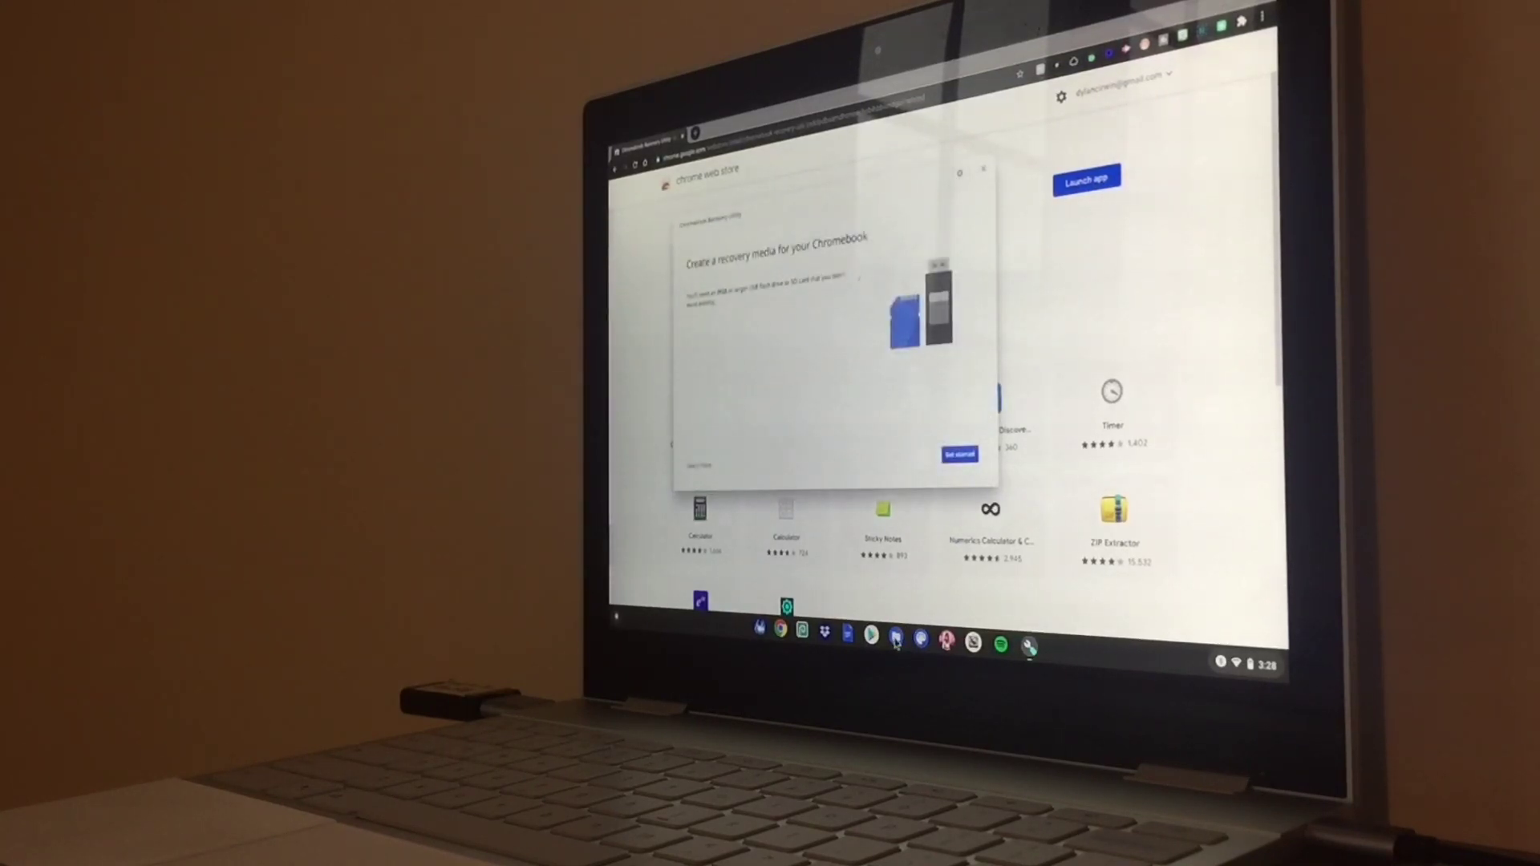
- Rename the elementary OS image in Downloads from .iso to .bin
{"action": "left_click", "coordinate": [897, 638]}
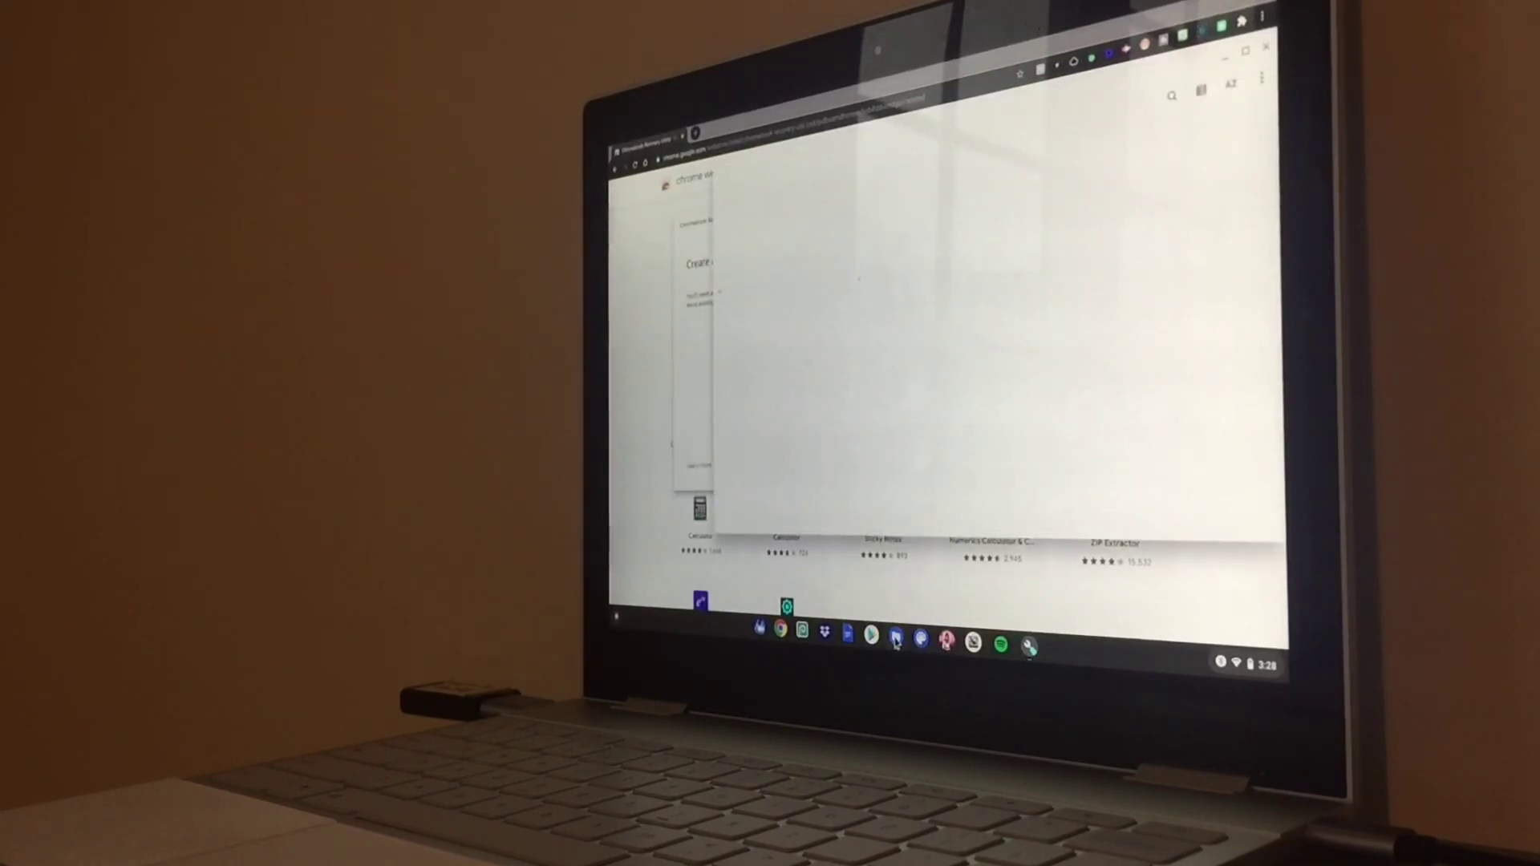
{"action": "double_click", "coordinate": [958, 208]}
{"action": "left_click", "coordinate": [1171, 96]}
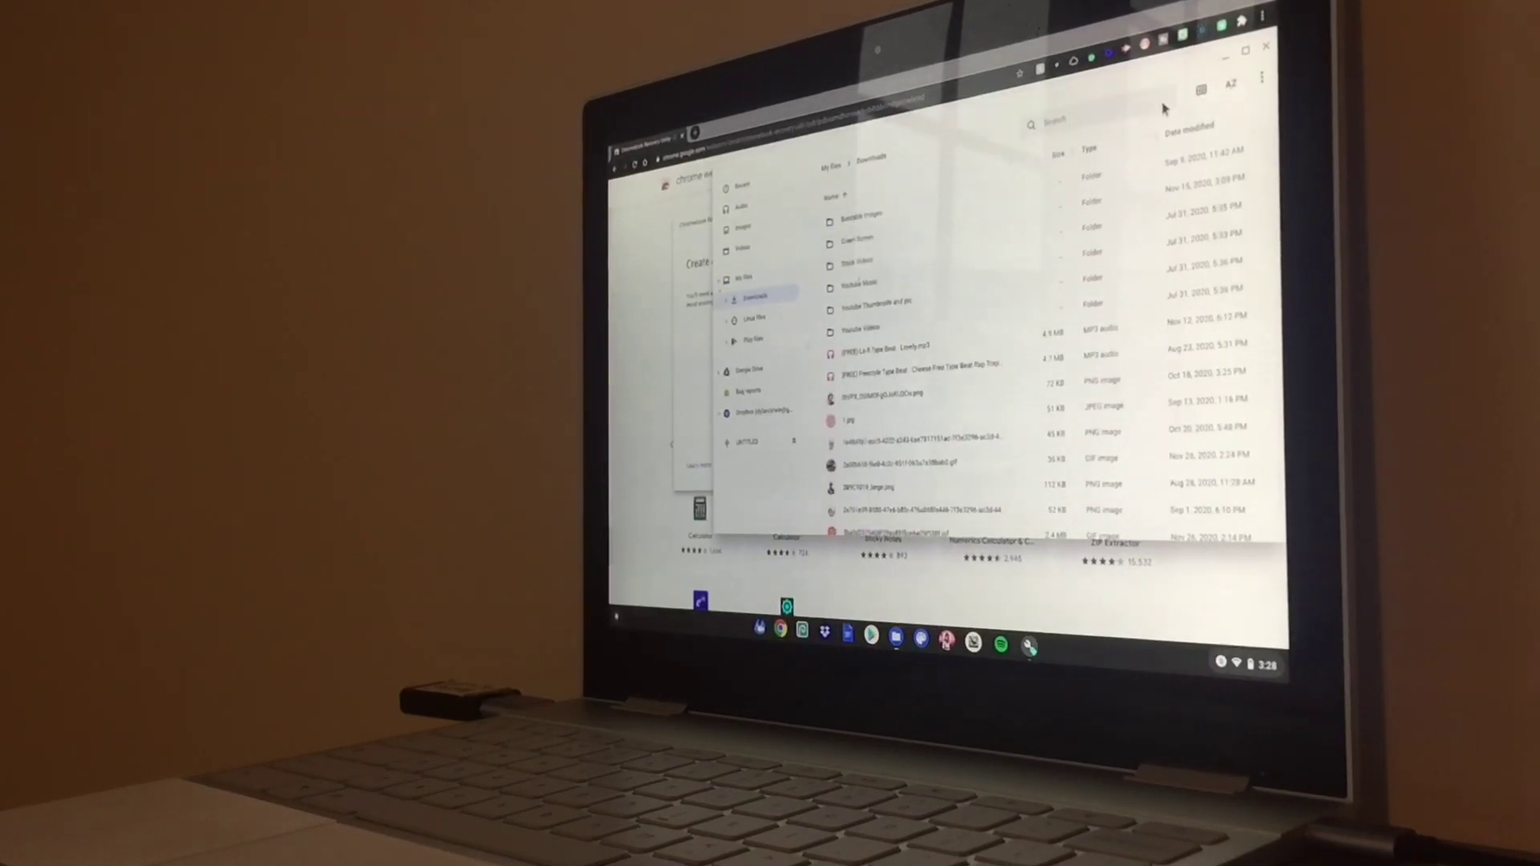
{"action": "type", "text": "chrome"}
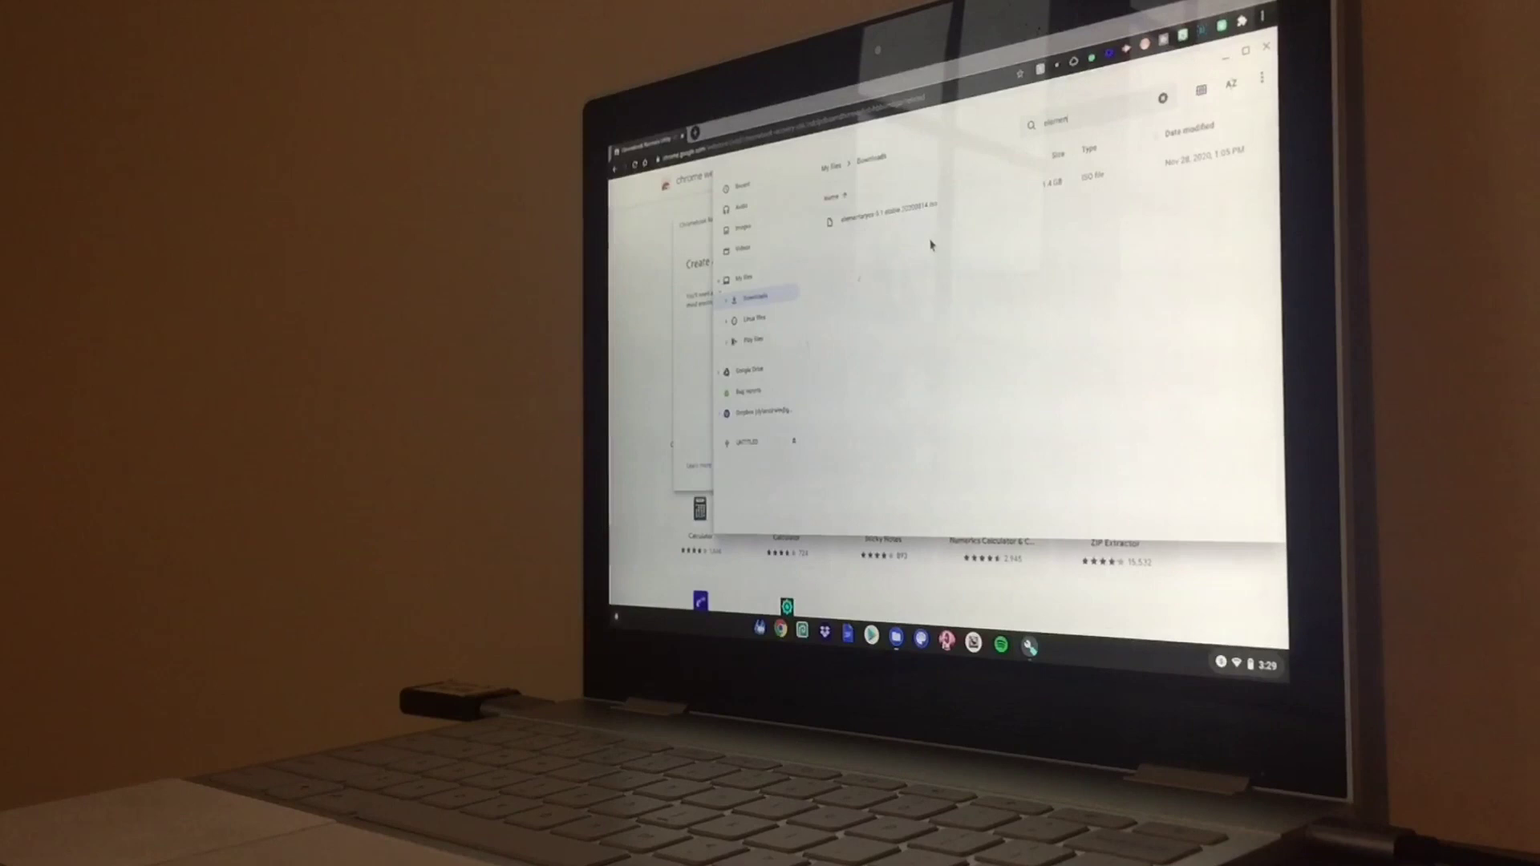
{"action": "right_click", "coordinate": [929, 208]}
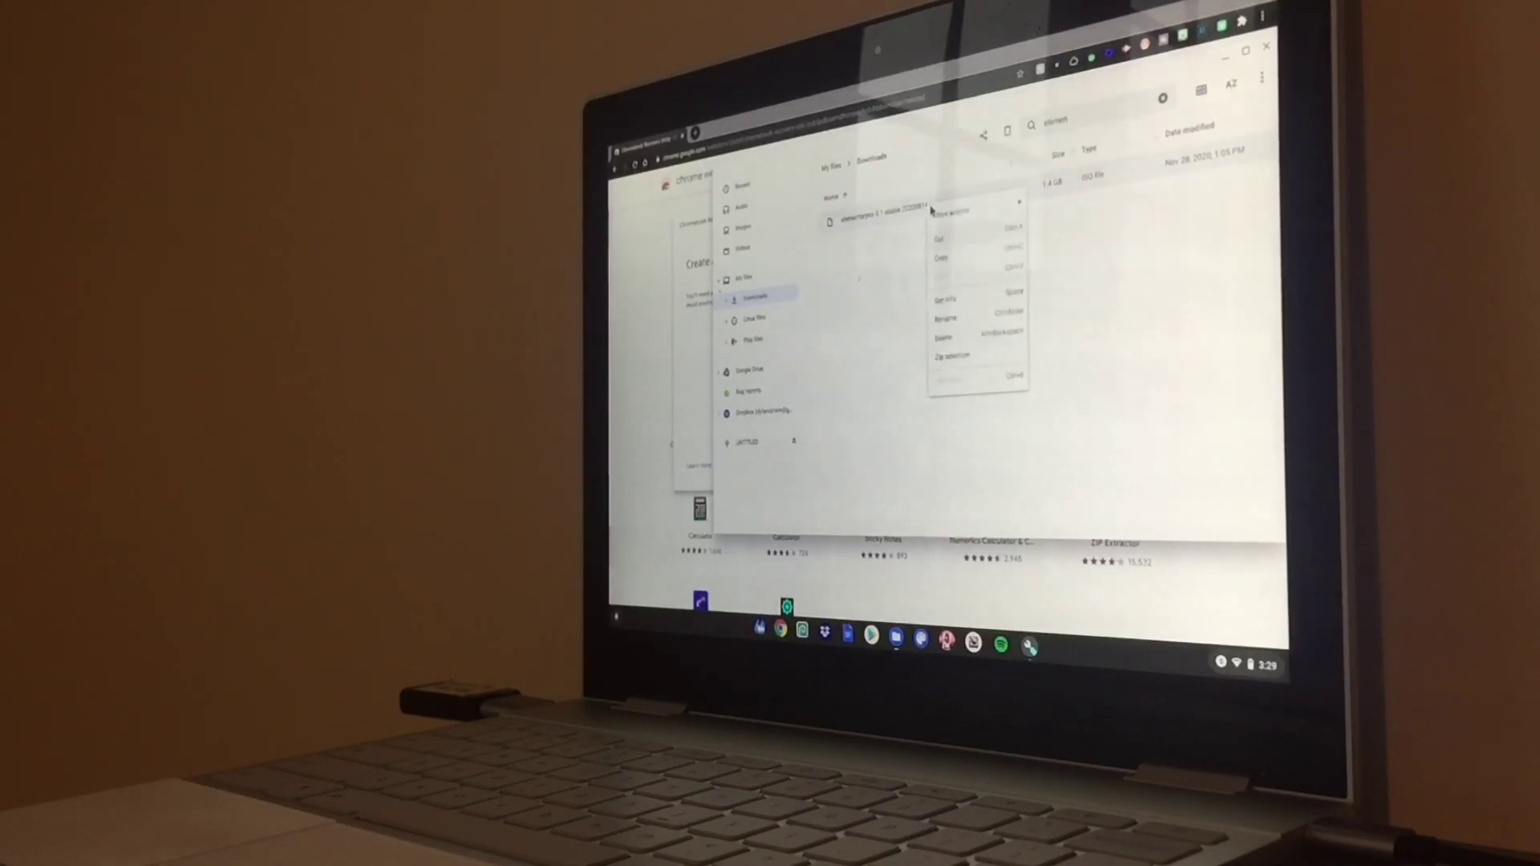
{"action": "left_click", "coordinate": [950, 318]}
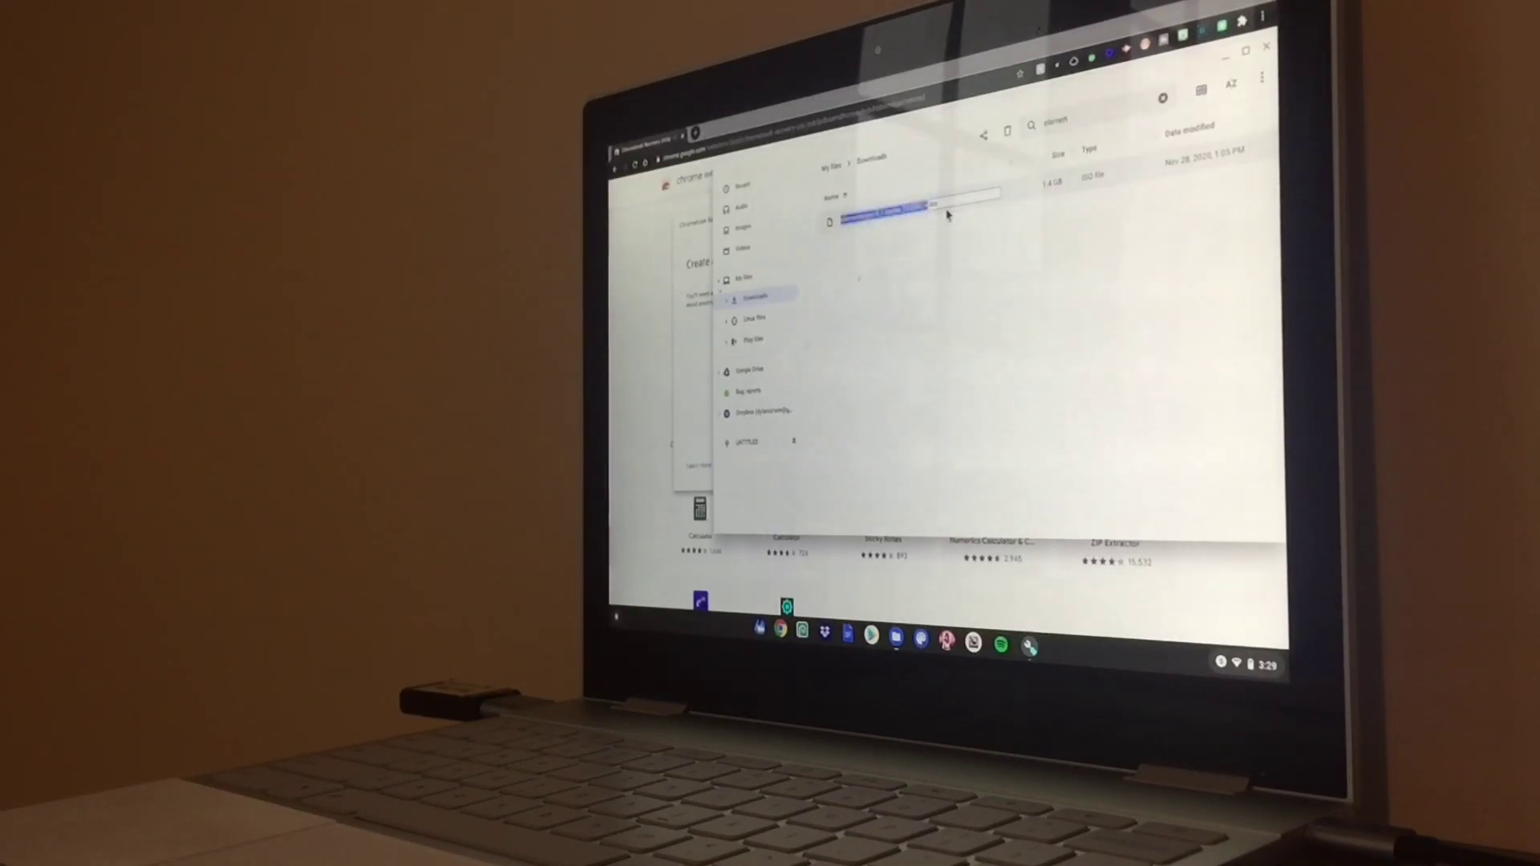
{"action": "left_click", "coordinate": [953, 197]}
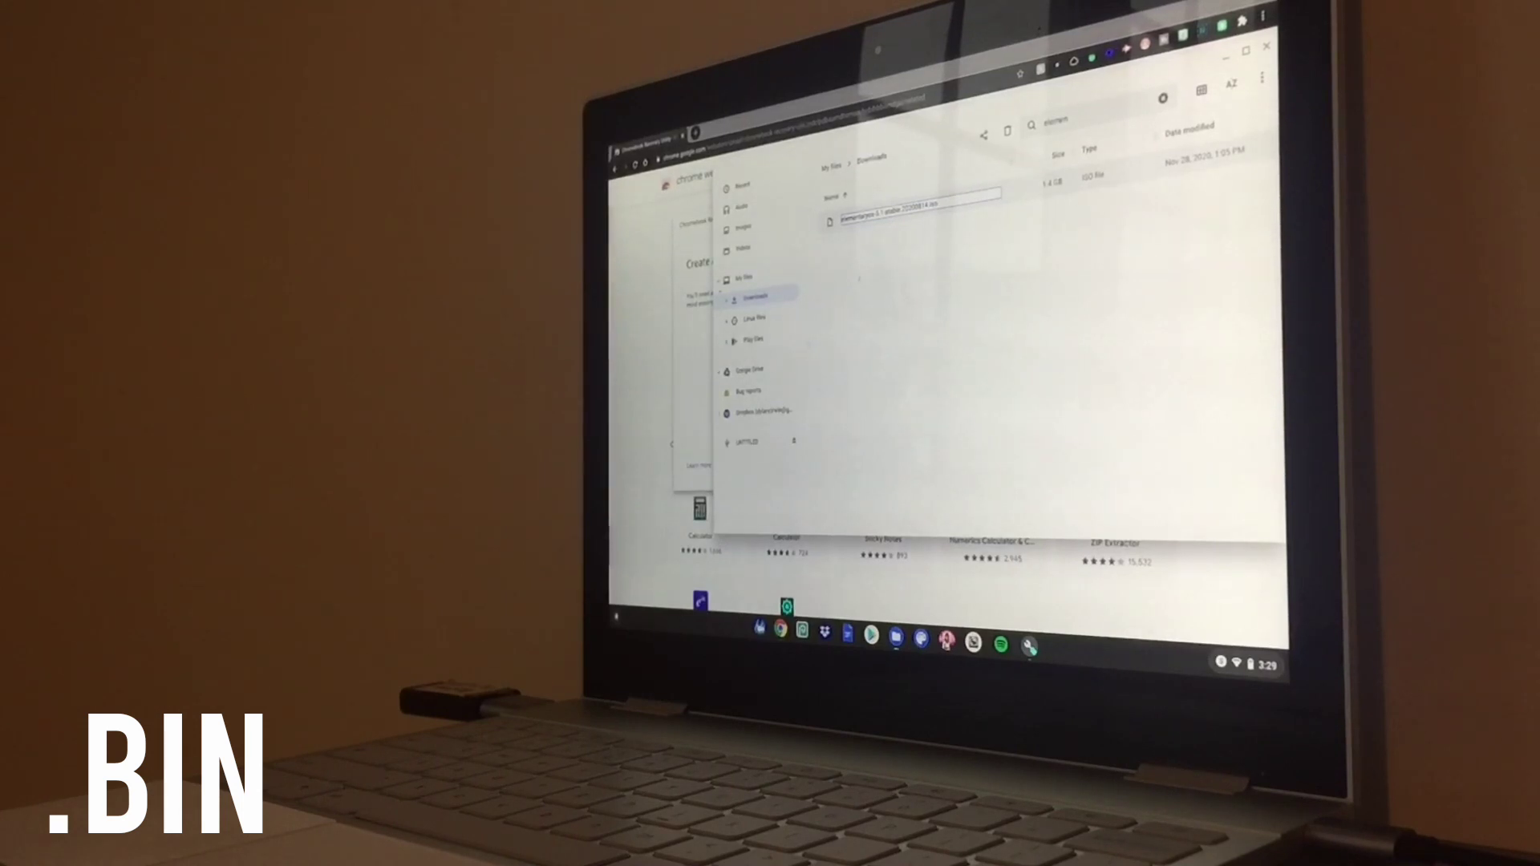
{"action": "key", "text": "Return"}
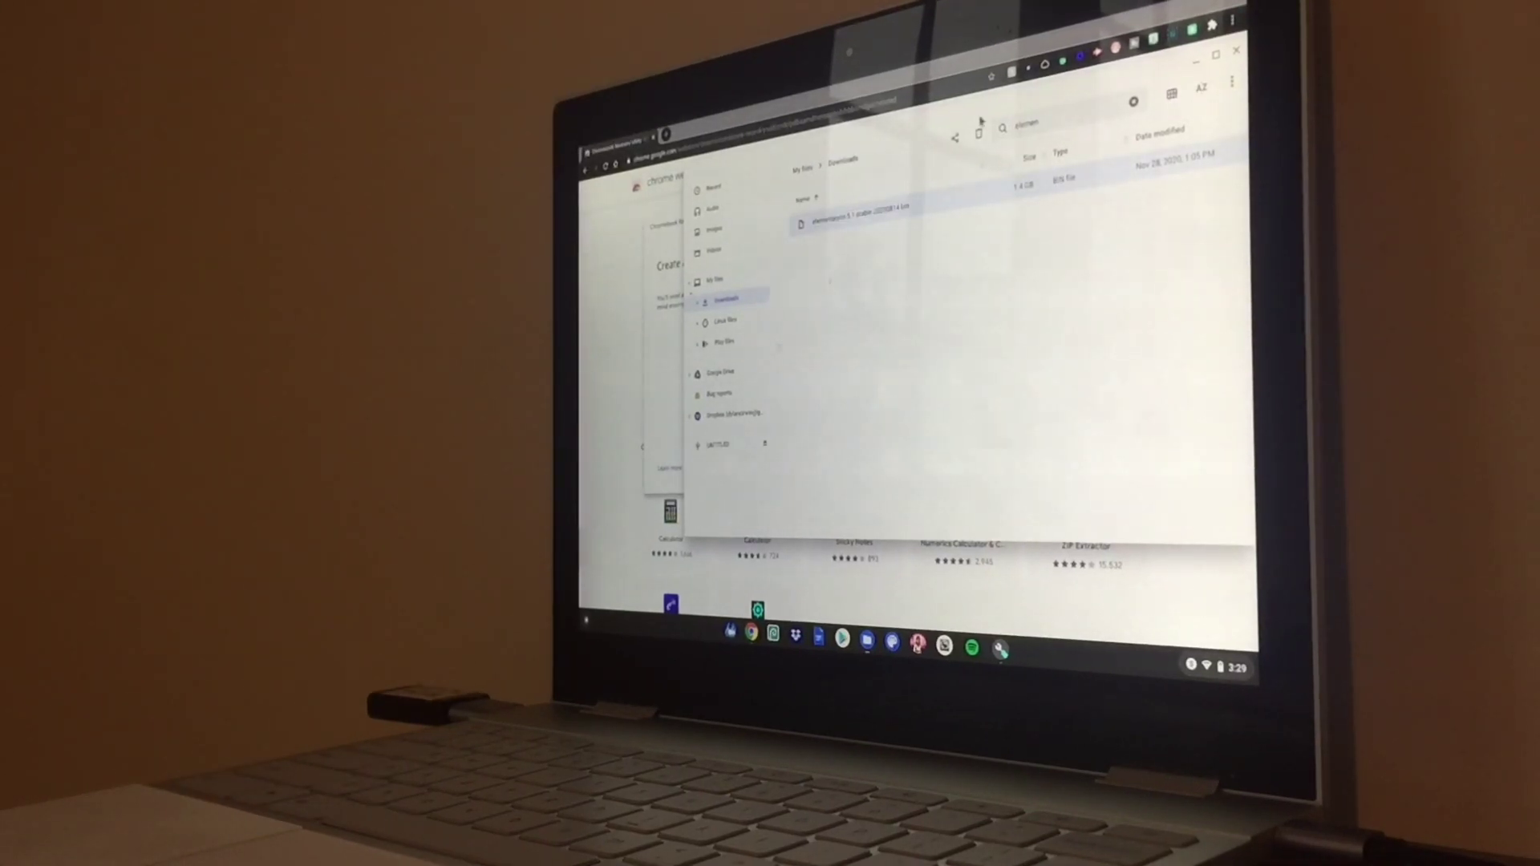
- Write the local elementary OS .bin image to the Kingston 16 GB USB drive
{"action": "left_click", "coordinate": [1237, 56]}
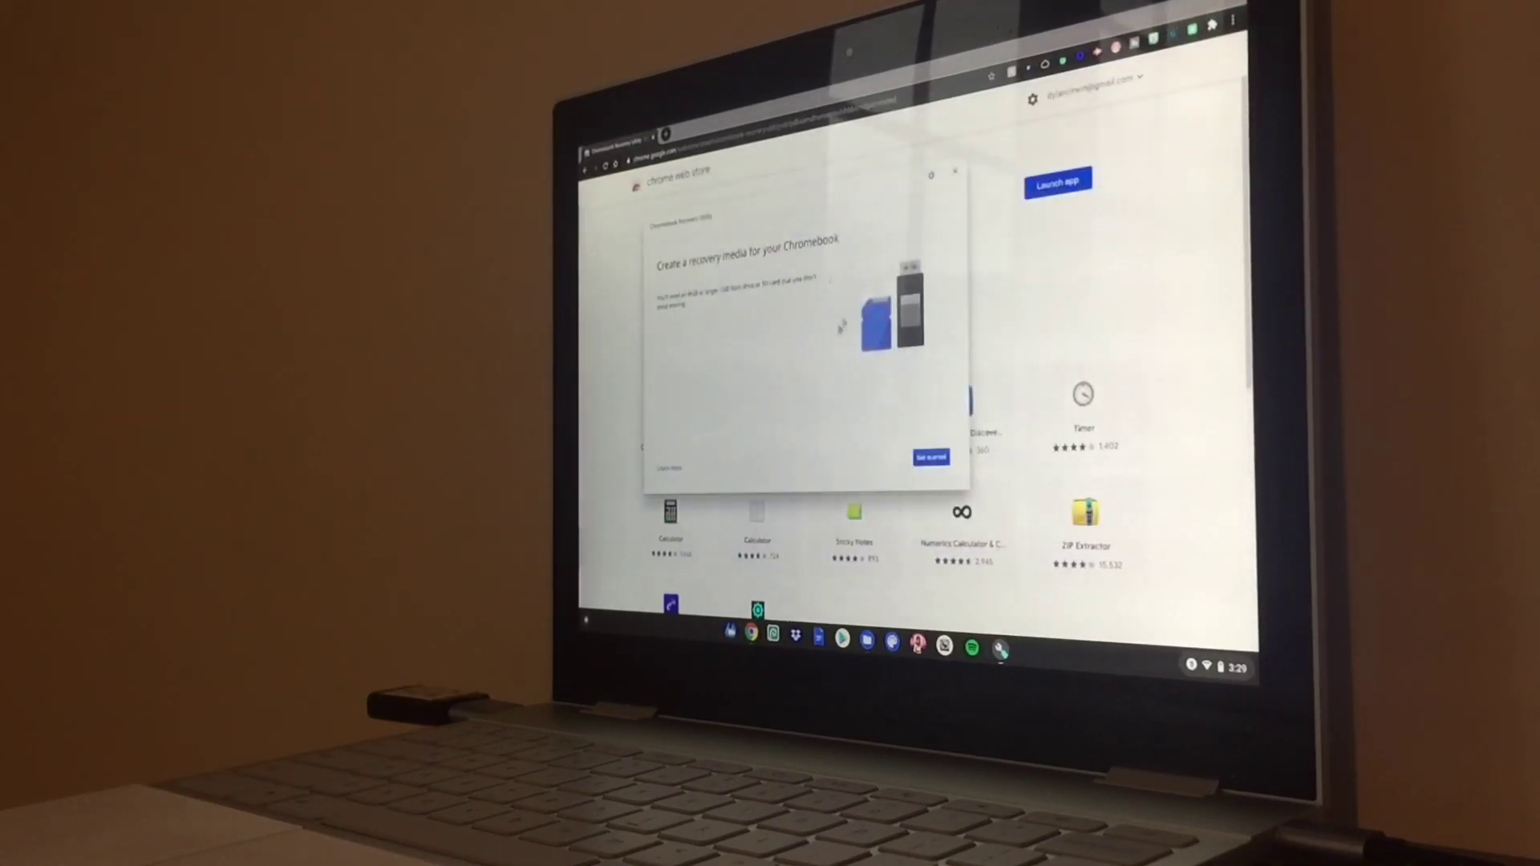
{"action": "left_click", "coordinate": [928, 182]}
{"action": "left_click", "coordinate": [870, 241]}
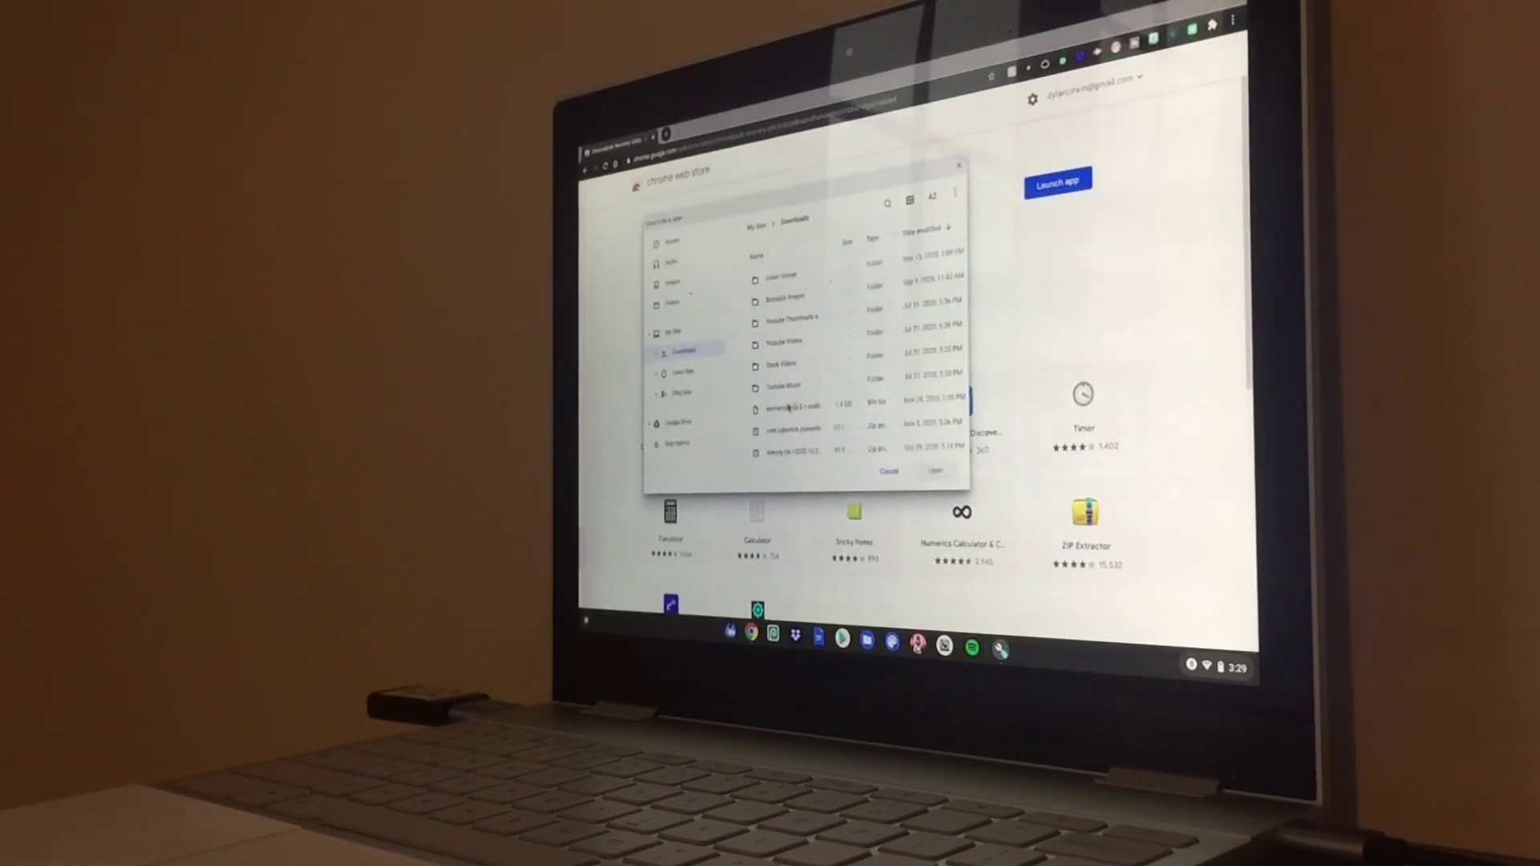
{"action": "left_click", "coordinate": [790, 413]}
{"action": "left_click", "coordinate": [935, 470]}
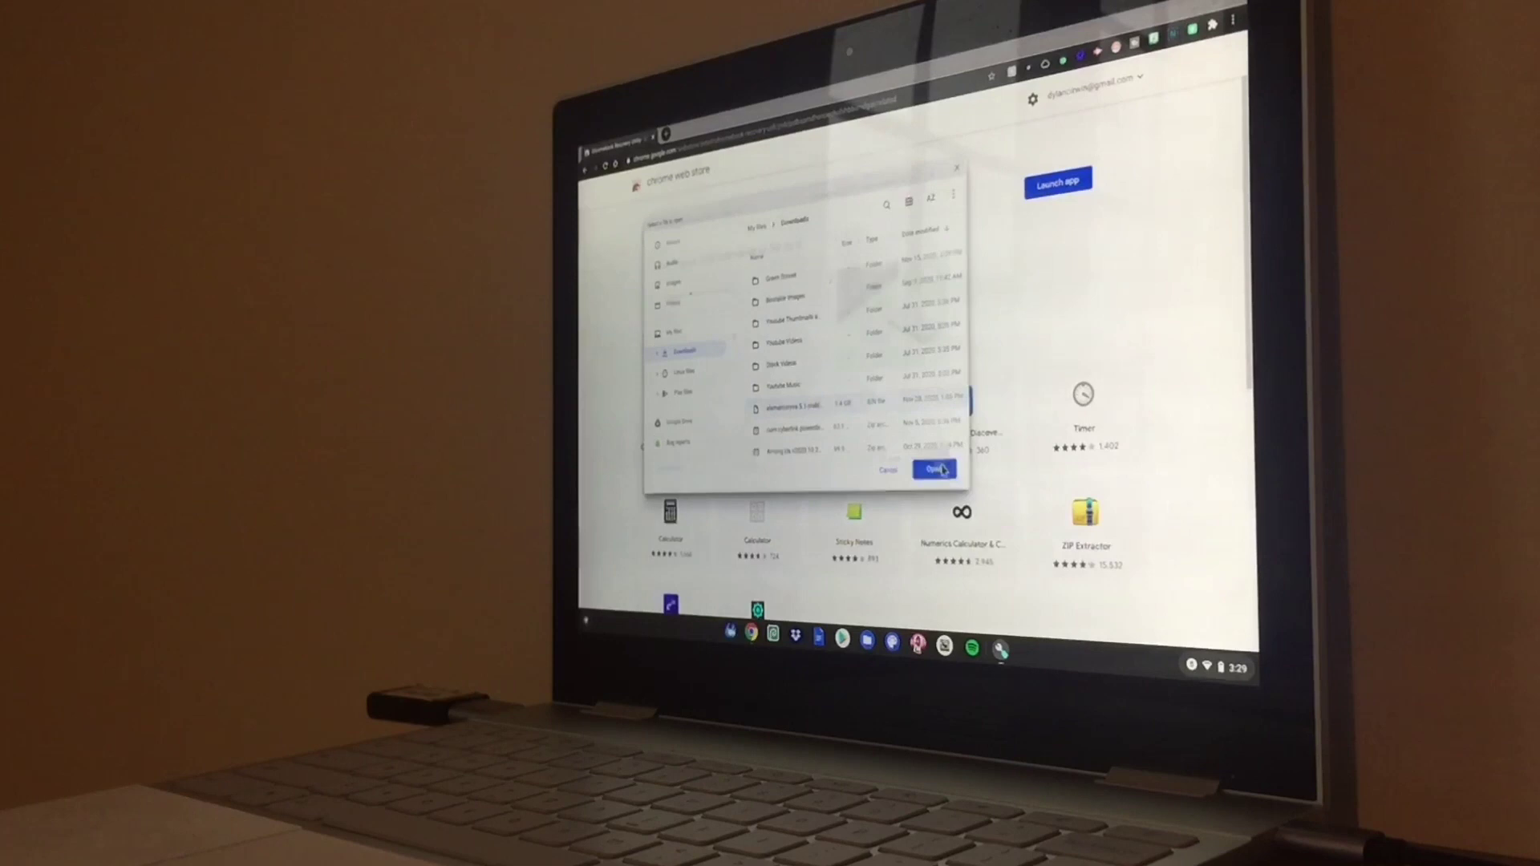
{"action": "left_click", "coordinate": [738, 306]}
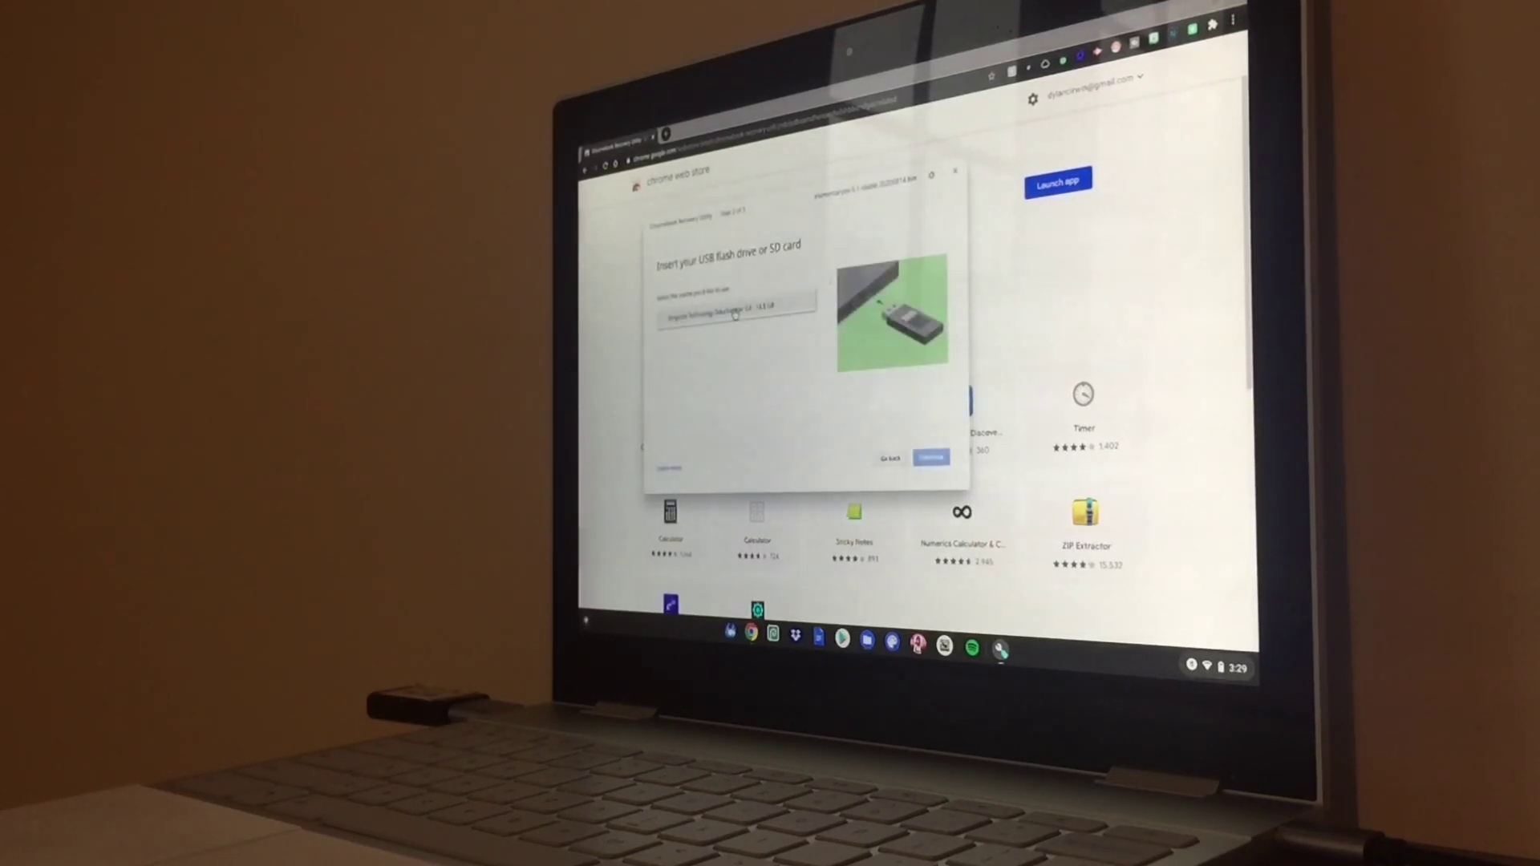
{"action": "left_click", "coordinate": [735, 314]}
{"action": "left_click", "coordinate": [931, 457]}
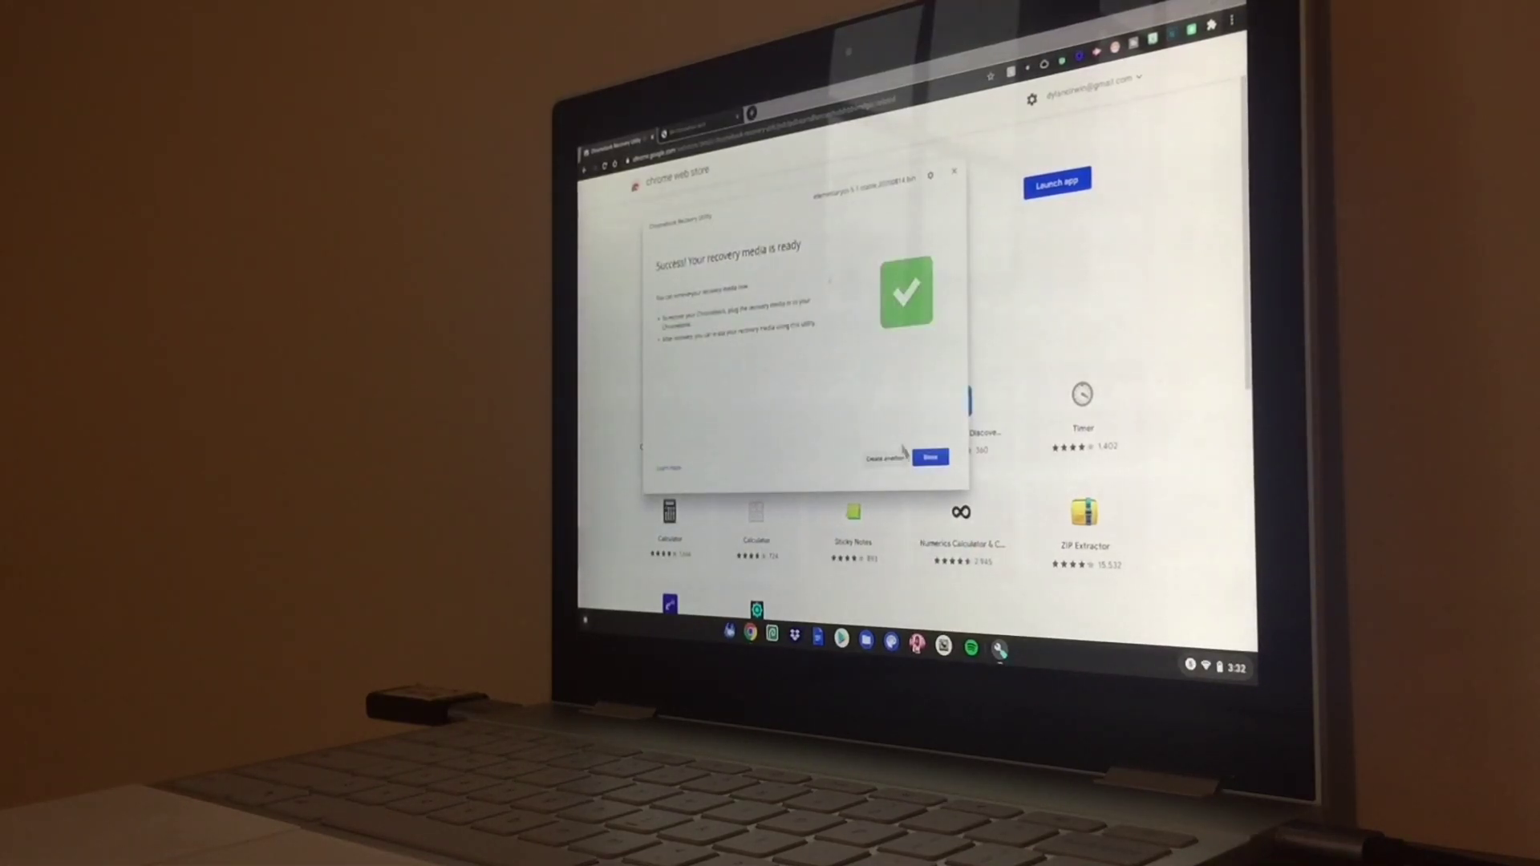
- Dismiss the finished recovery utility with Done
{"action": "left_click", "coordinate": [930, 459]}
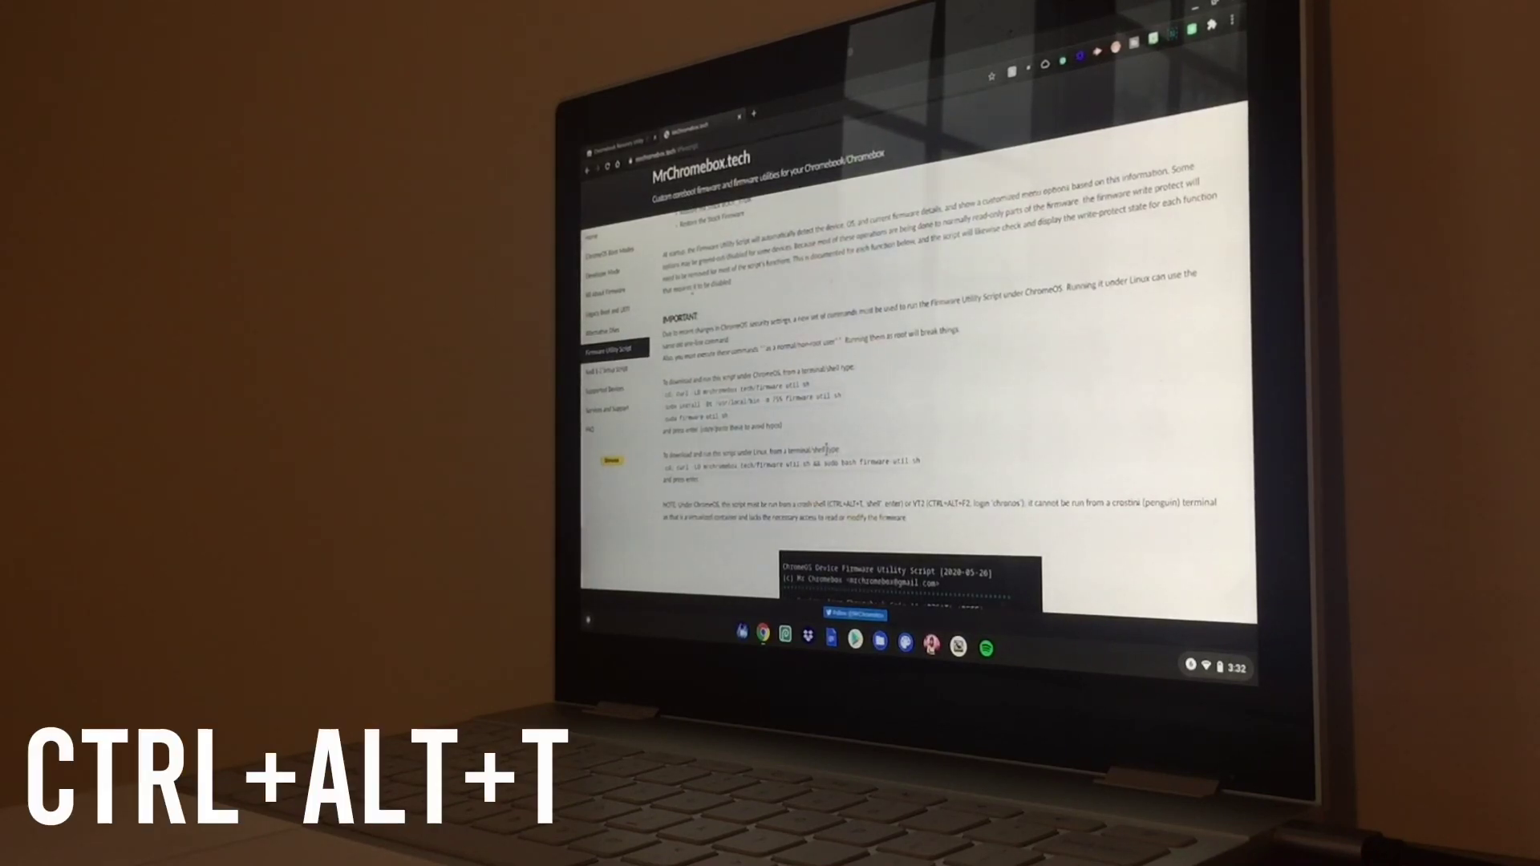
- Open a crosh Linux shell and copy the MrChromebox curl command from the page
{"action": "key", "text": "ctrl+alt+t"}
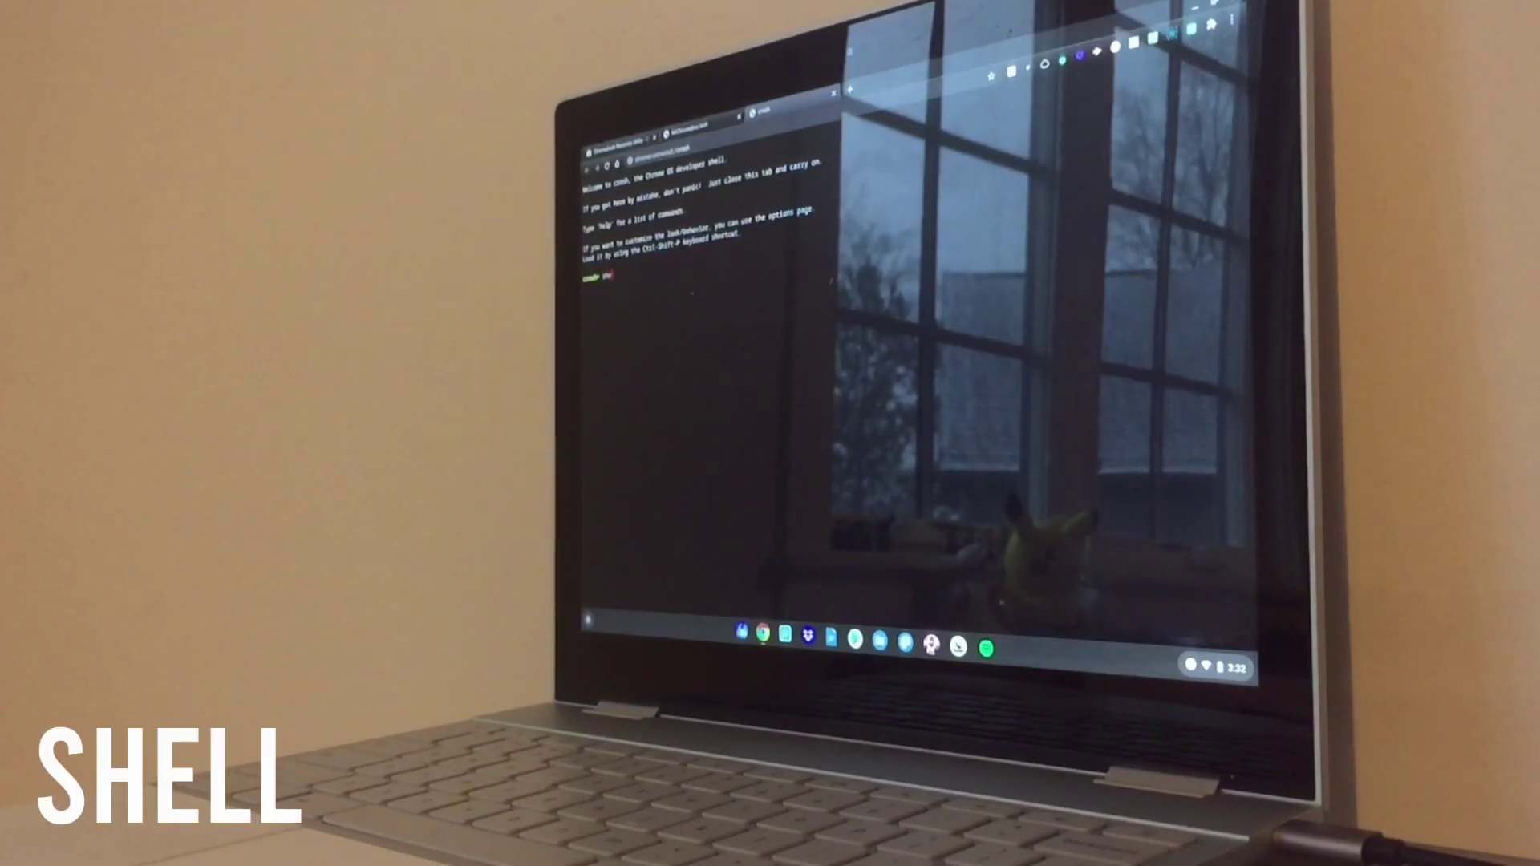
{"action": "type", "text": "shell"}
{"action": "key", "text": "Return"}
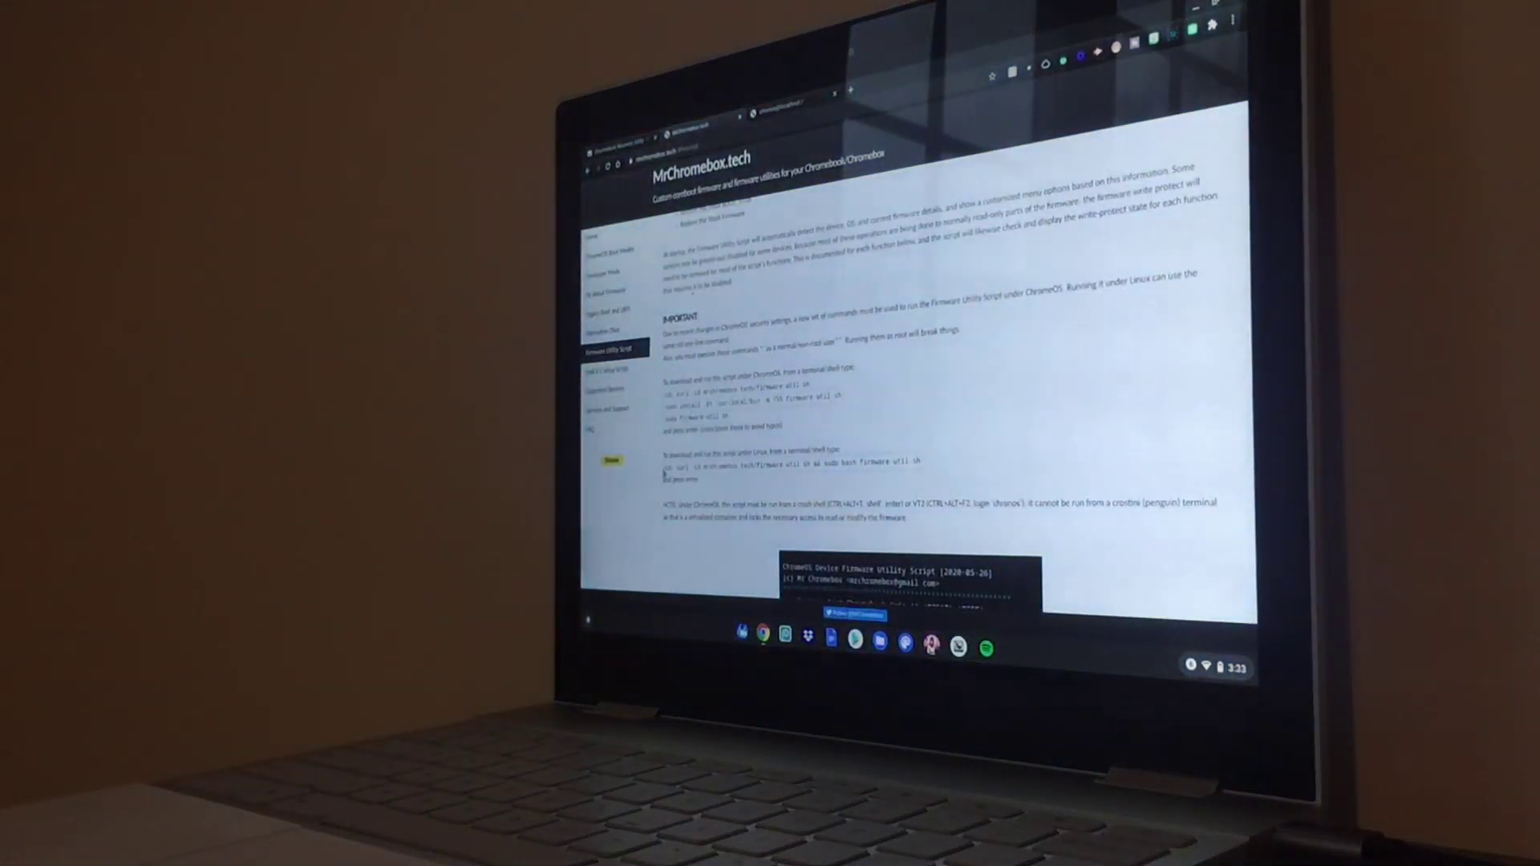
{"action": "left_click_drag", "start_coordinate": [669, 468], "coordinate": [908, 461]}
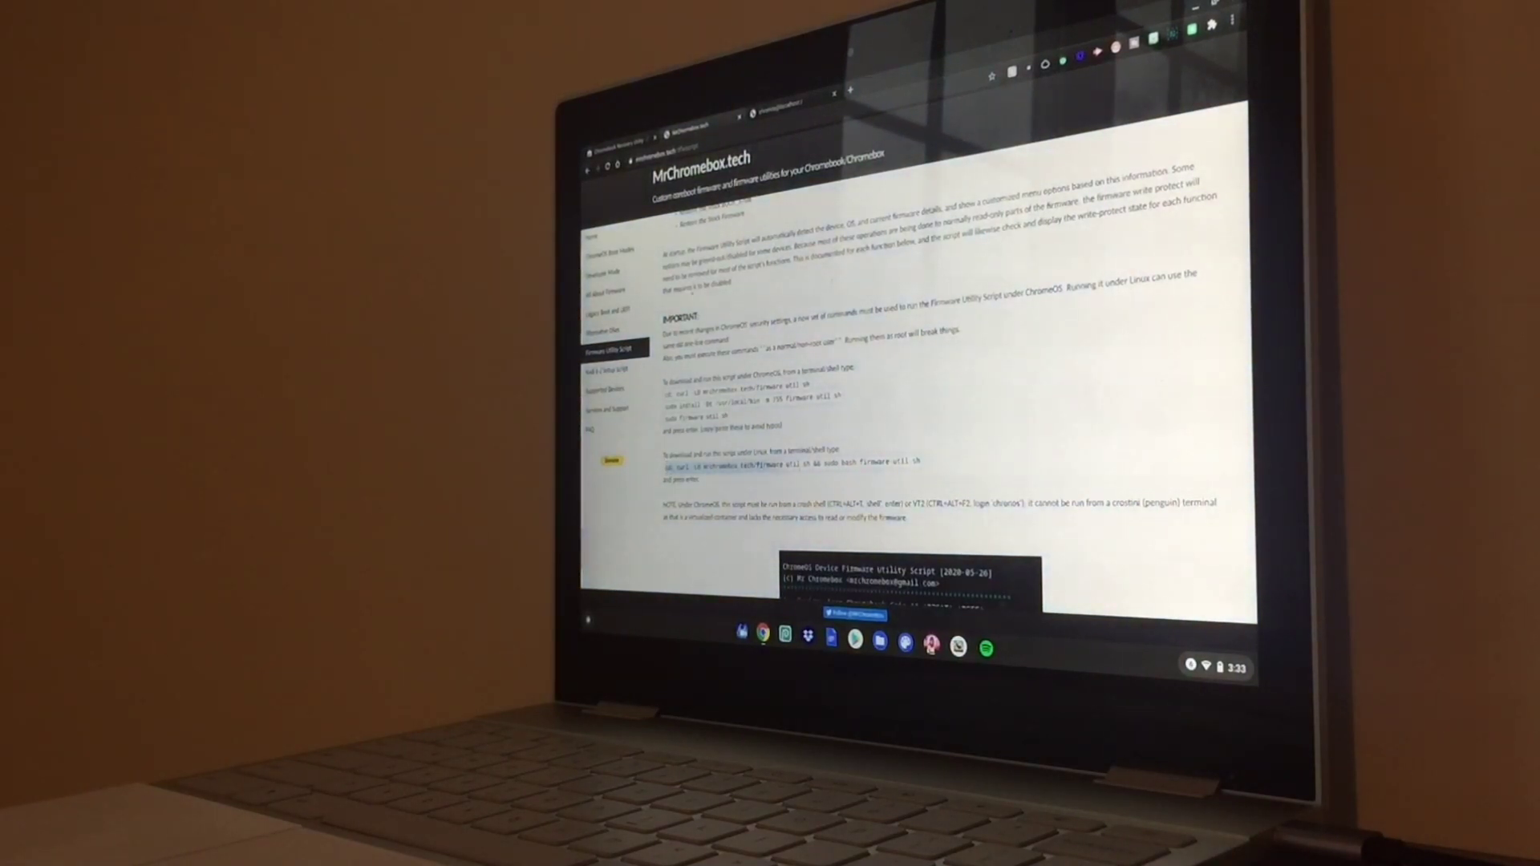
{"action": "key", "text": "ctrl+c"}
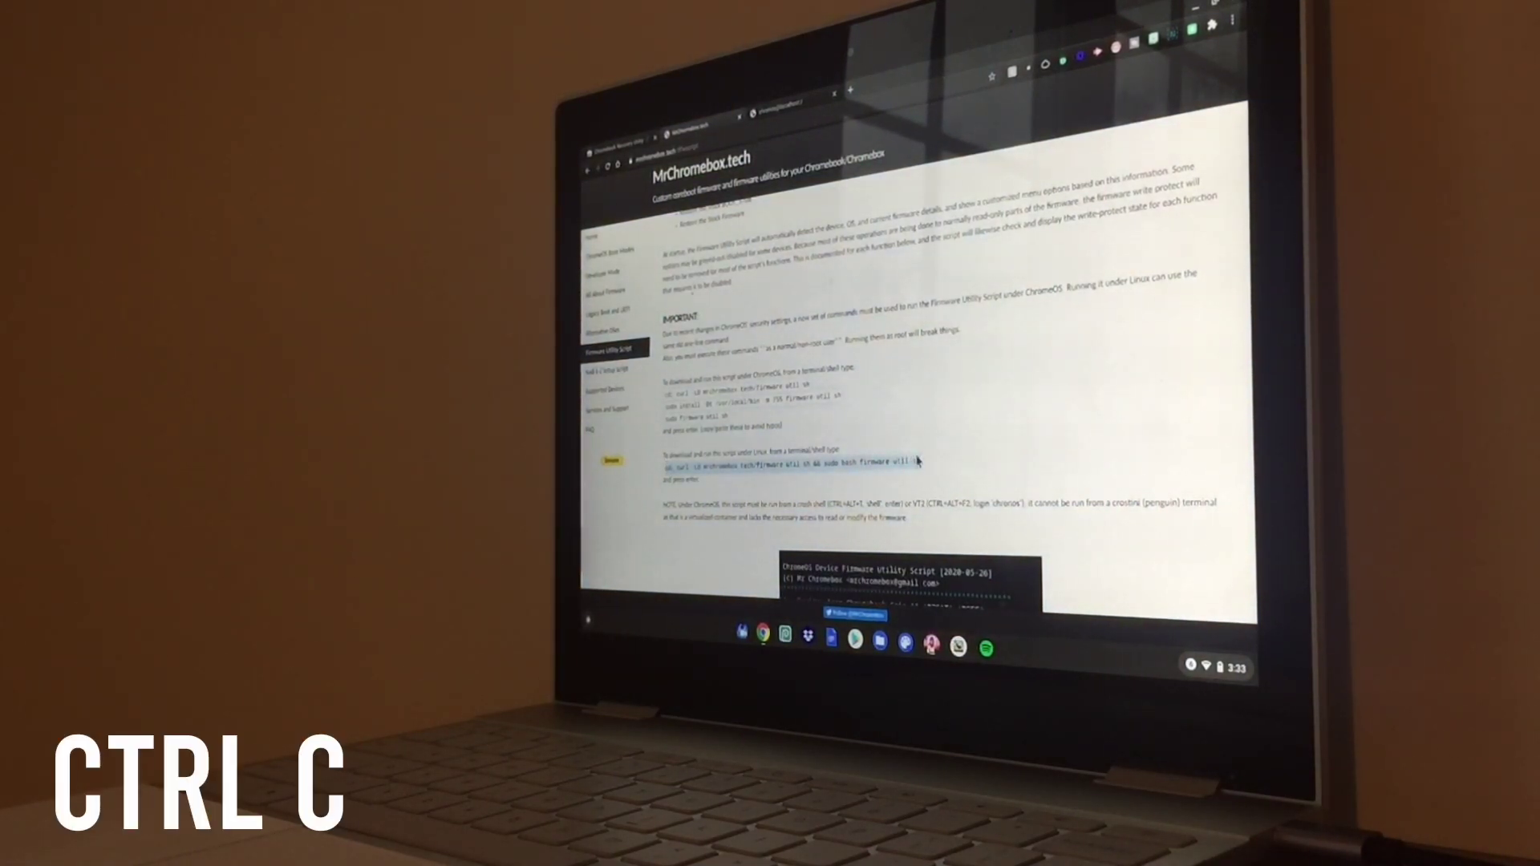
{"action": "left_click", "coordinate": [819, 115]}
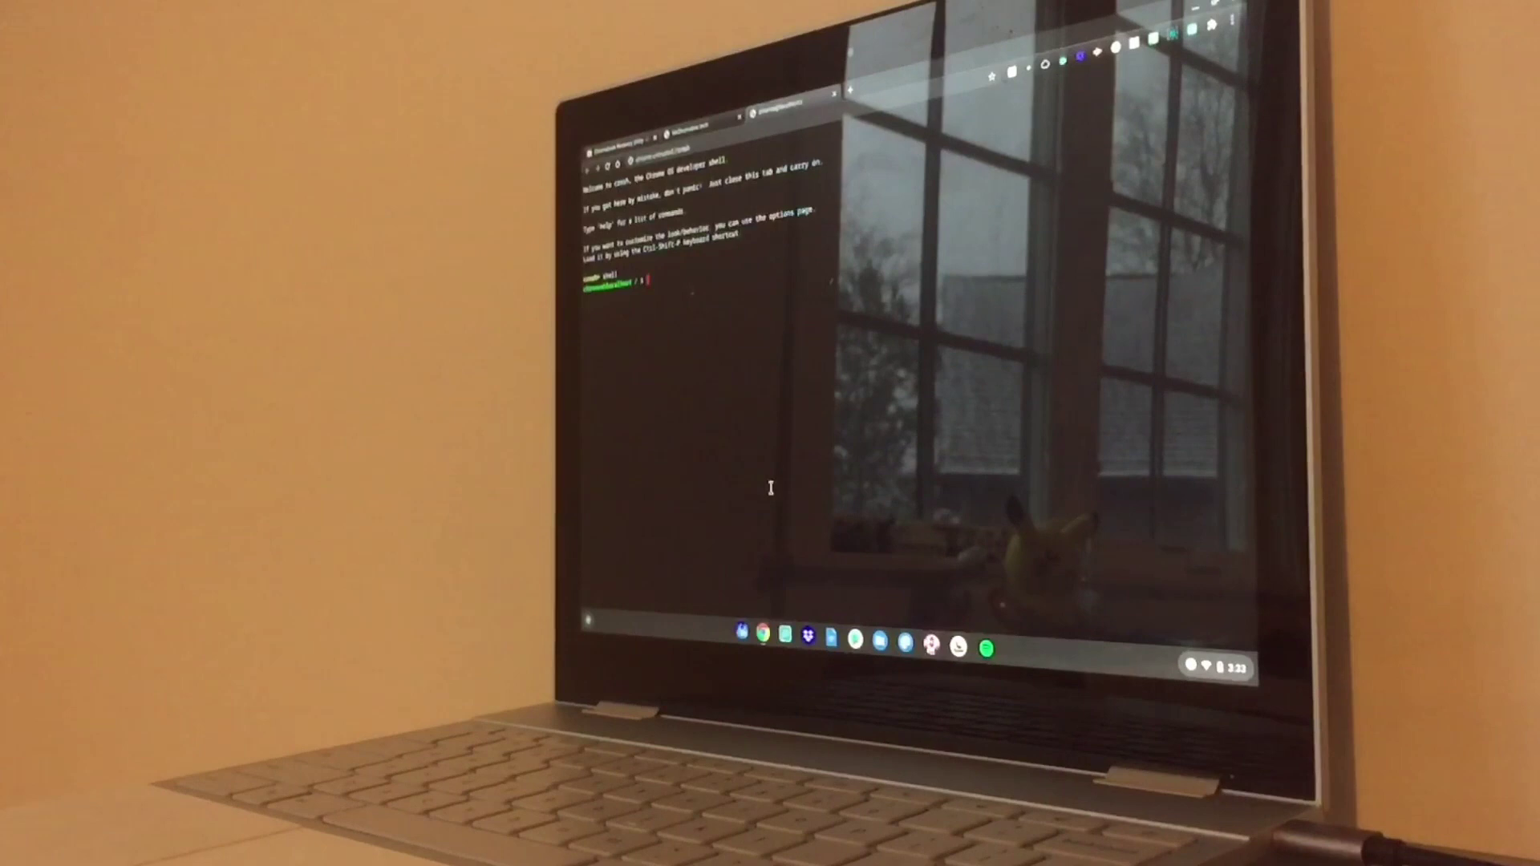
- Run the MrChromebox script, install RW_LEGACY (option 1), and decline USB default boot
{"action": "key", "text": "ctrl+shift+v"}
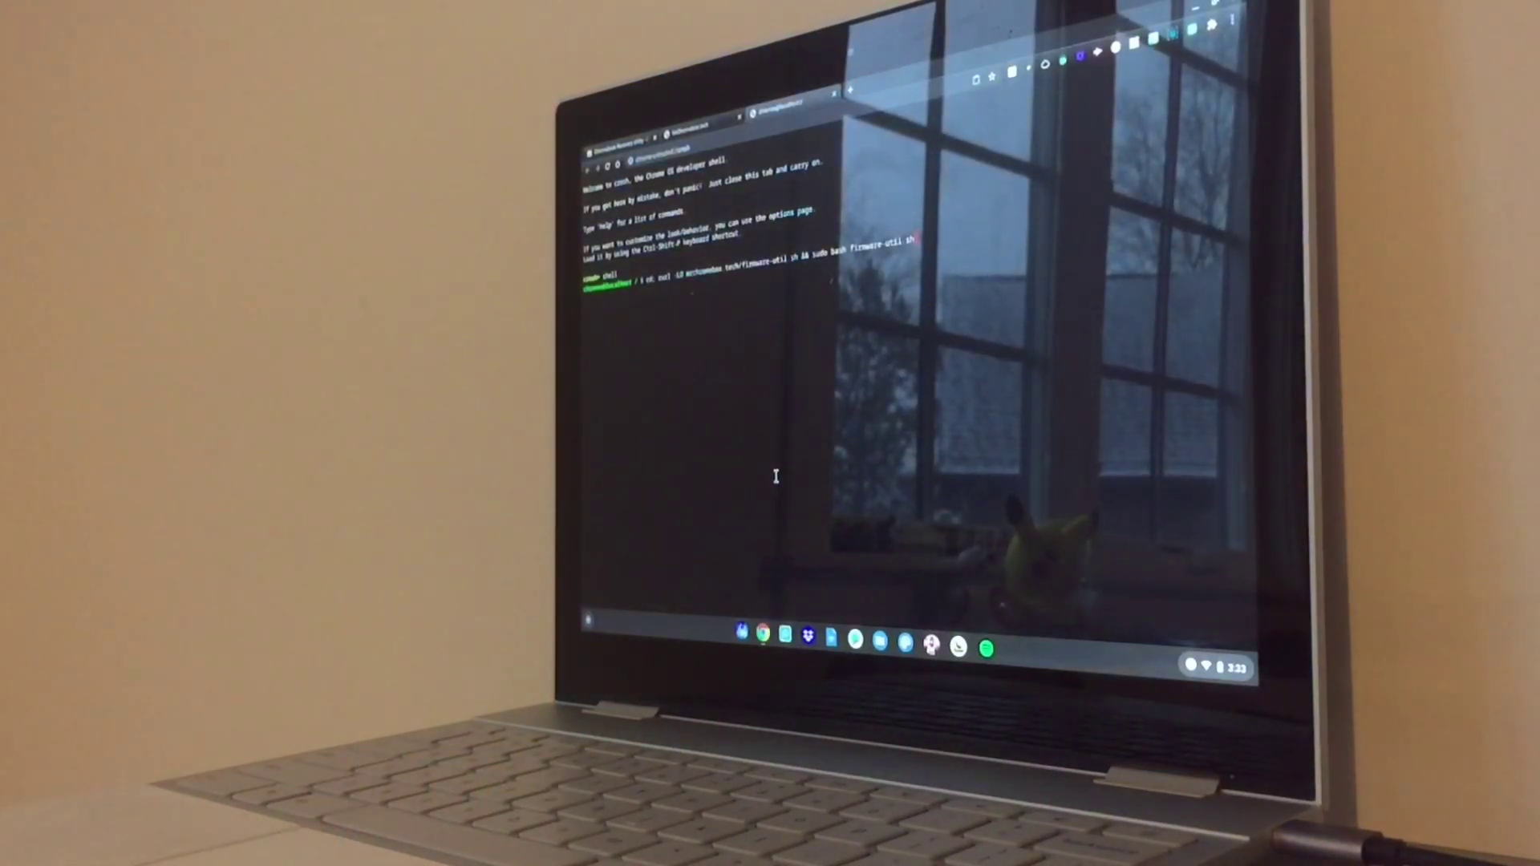
{"action": "key", "text": "Return"}
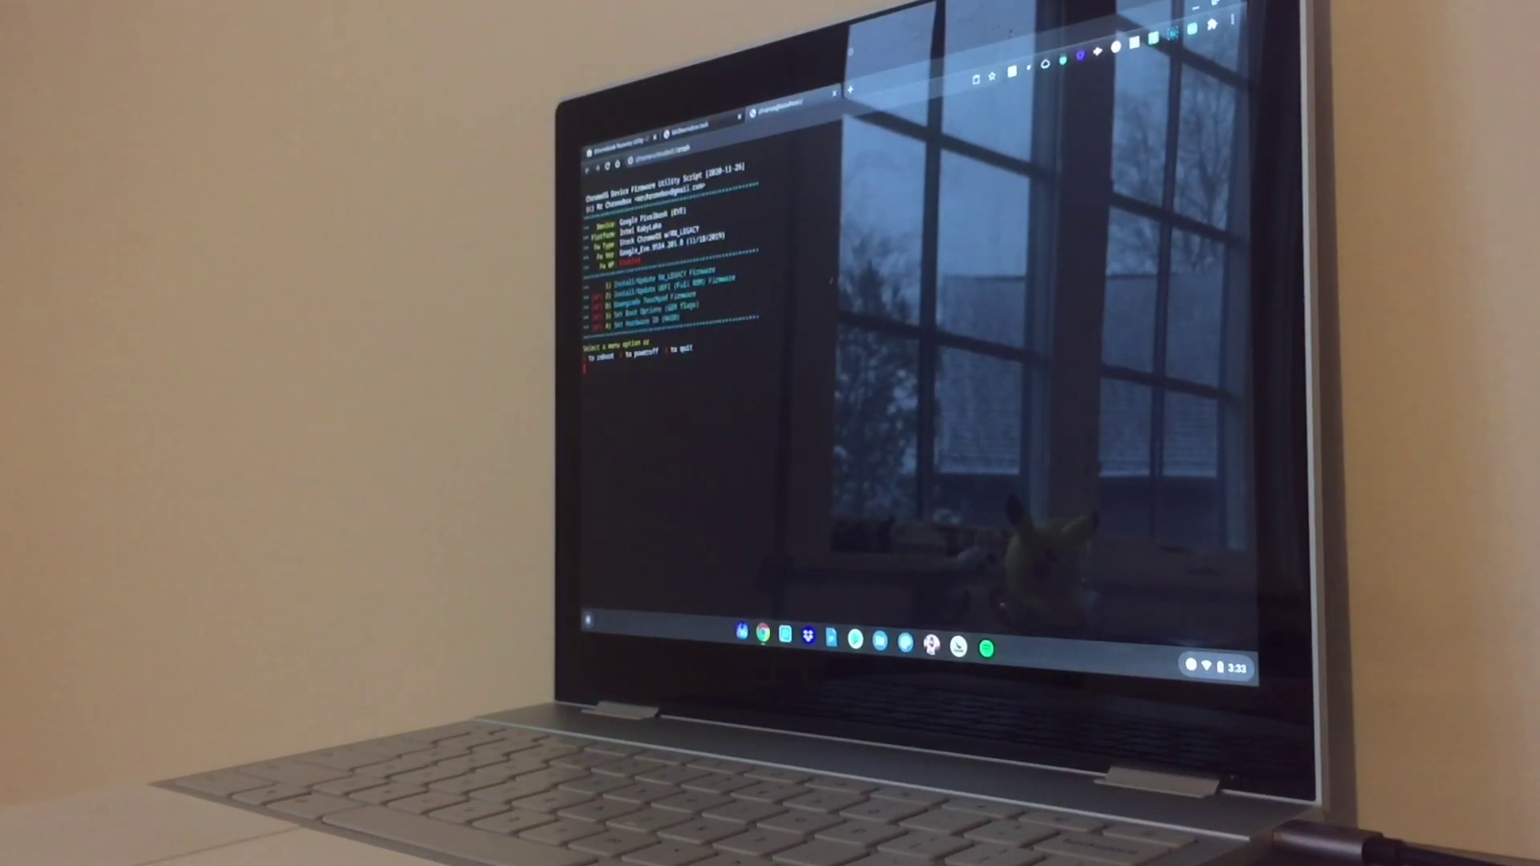
{"action": "type", "text": "1"}
{"action": "key", "text": "Return"}
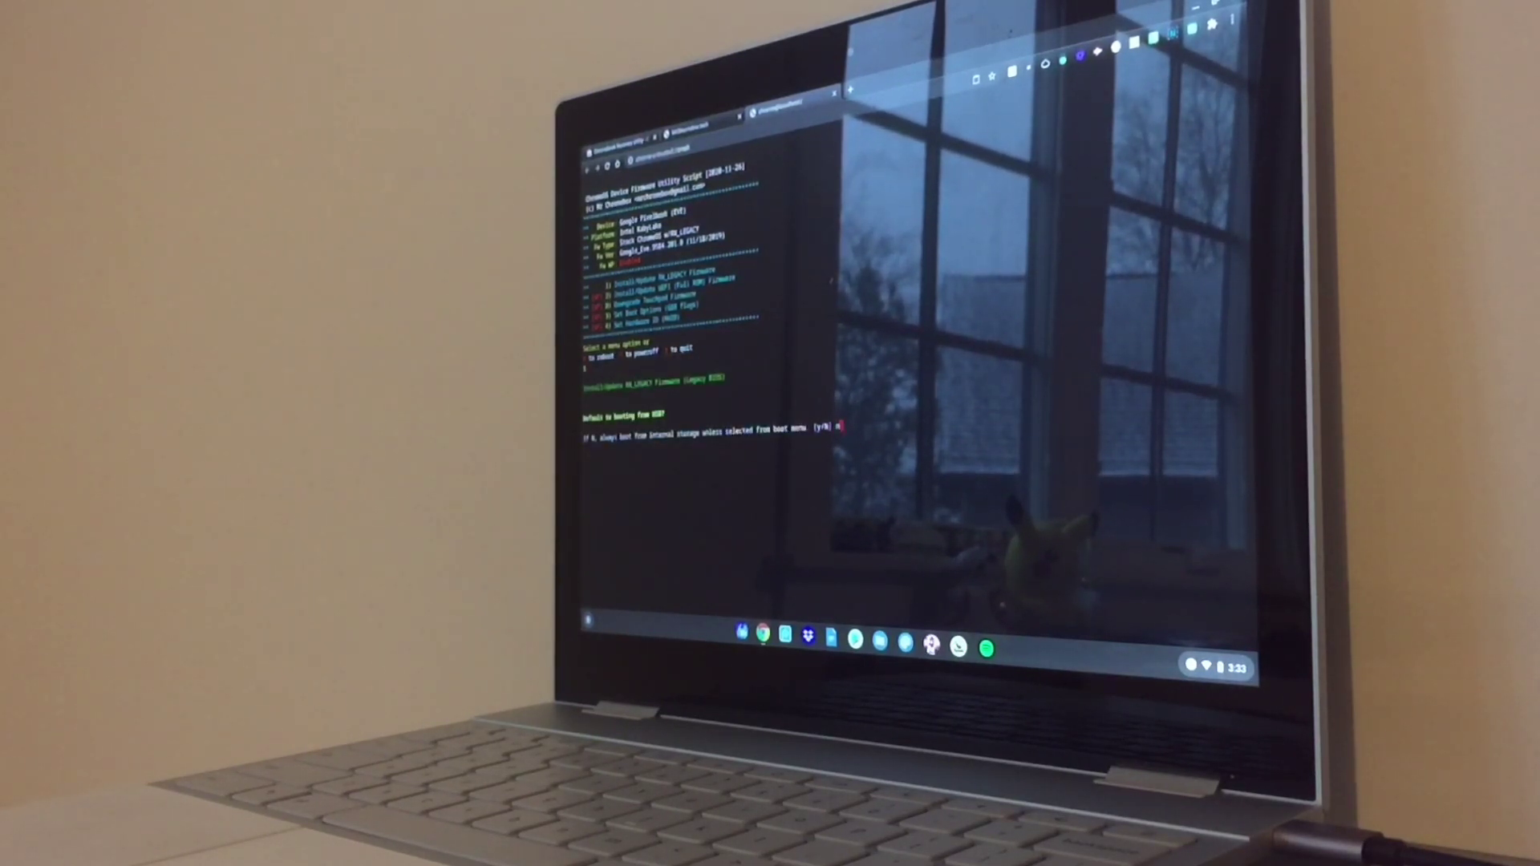
{"action": "key", "text": "Return"}
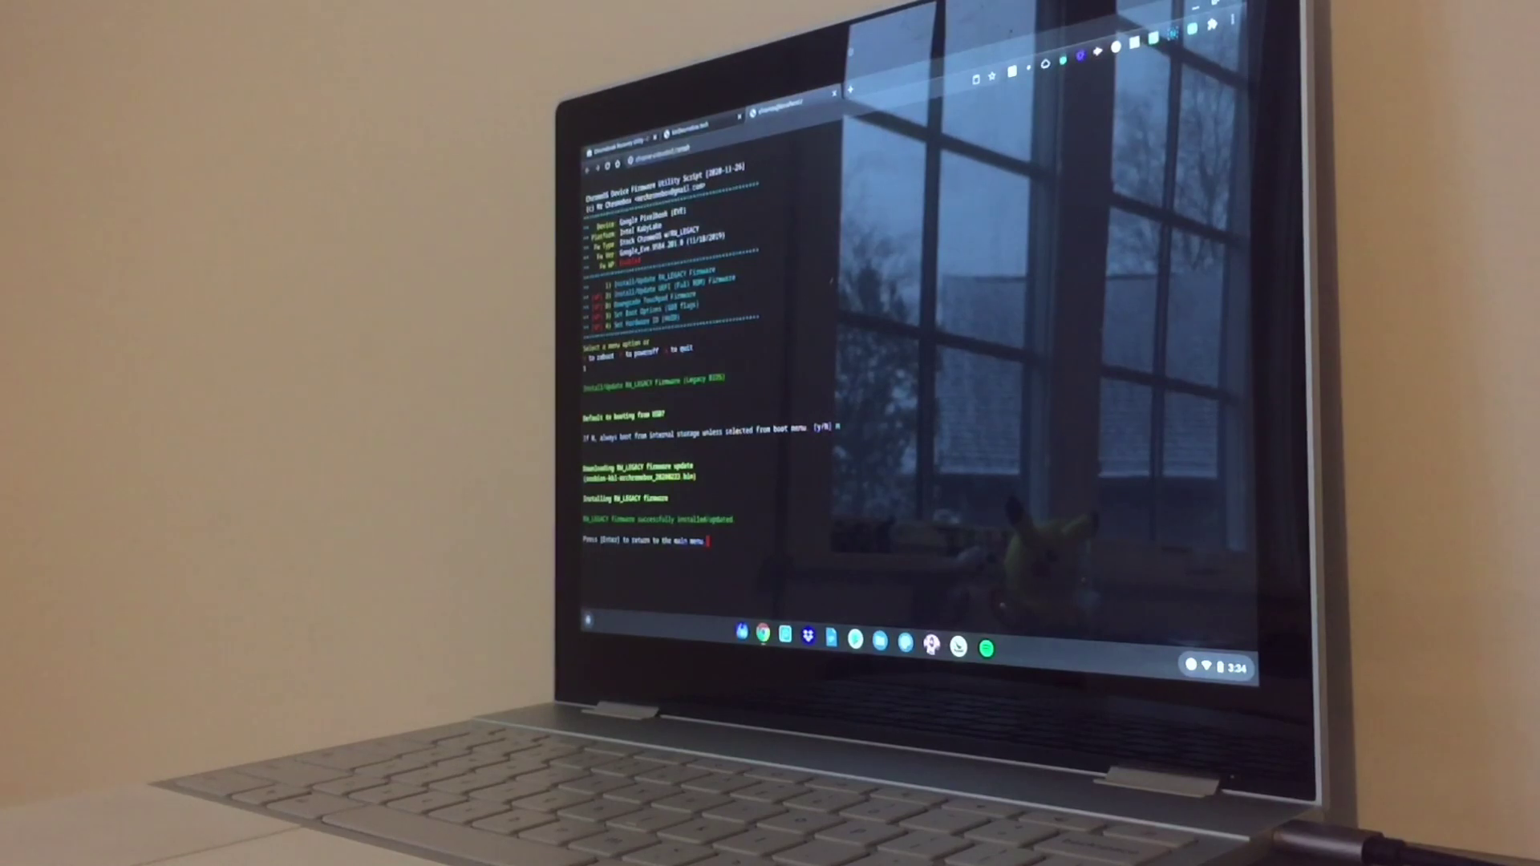
{"action": "key", "text": "Return"}
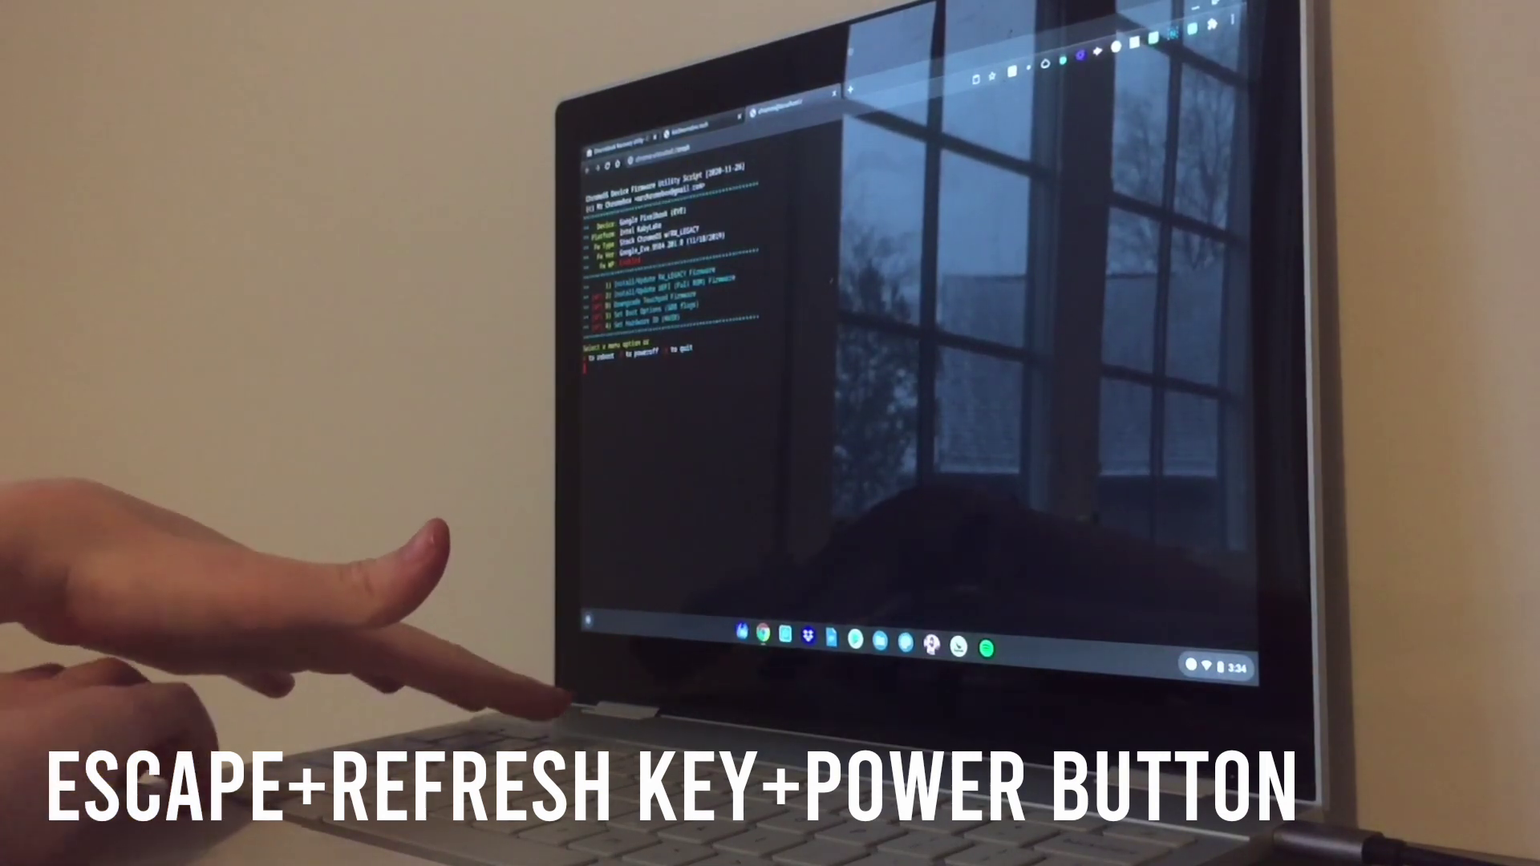
- Reboot into recovery mode with Escape + Refresh + Power
{"action": "key", "text": "Escape+F3+XF86PowerOff"}
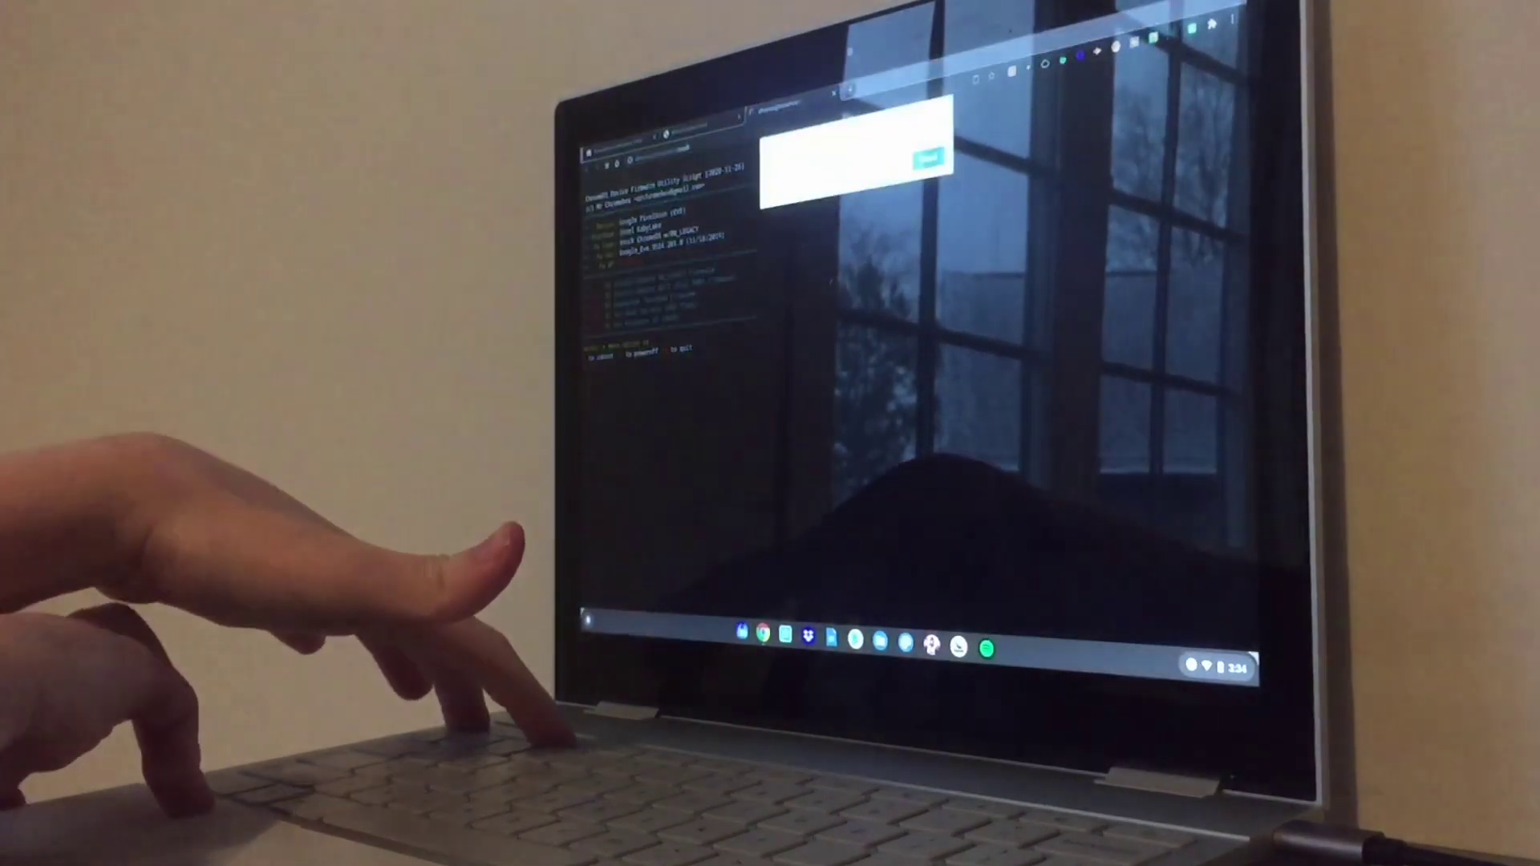